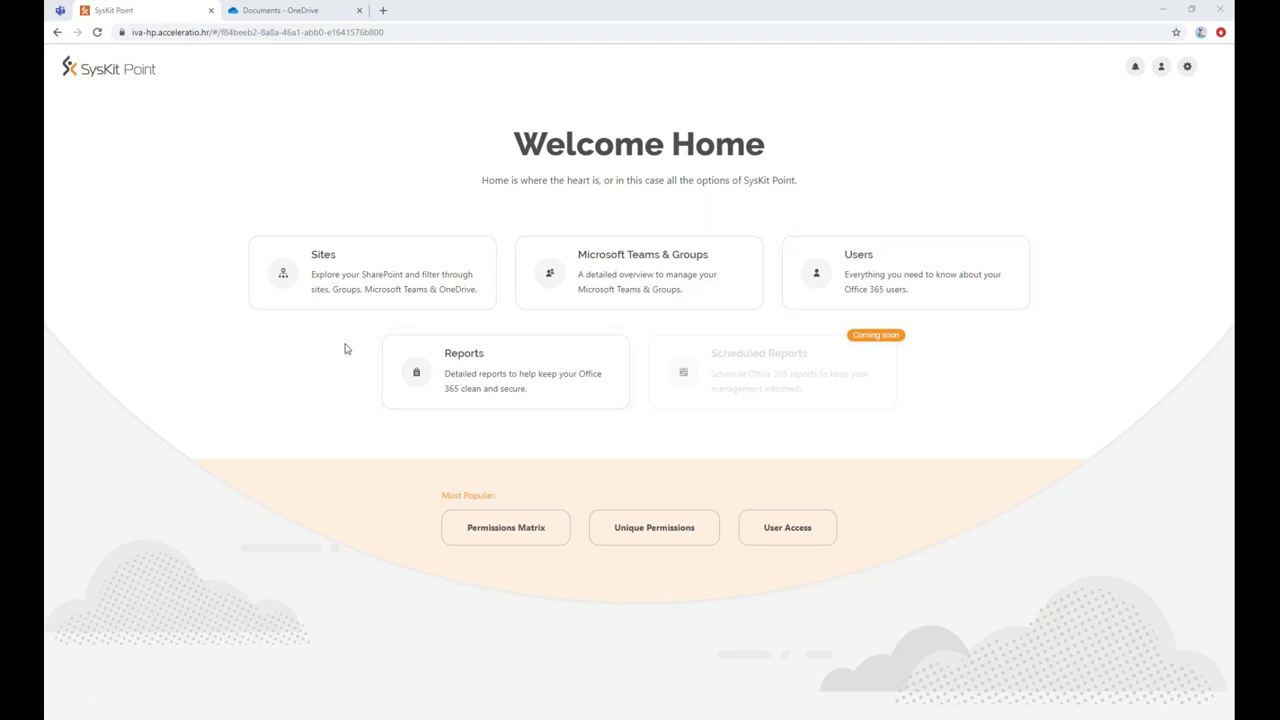
View the Sites overview, then return to the home page.
{"action": "left_click", "coordinate": [322, 290]}
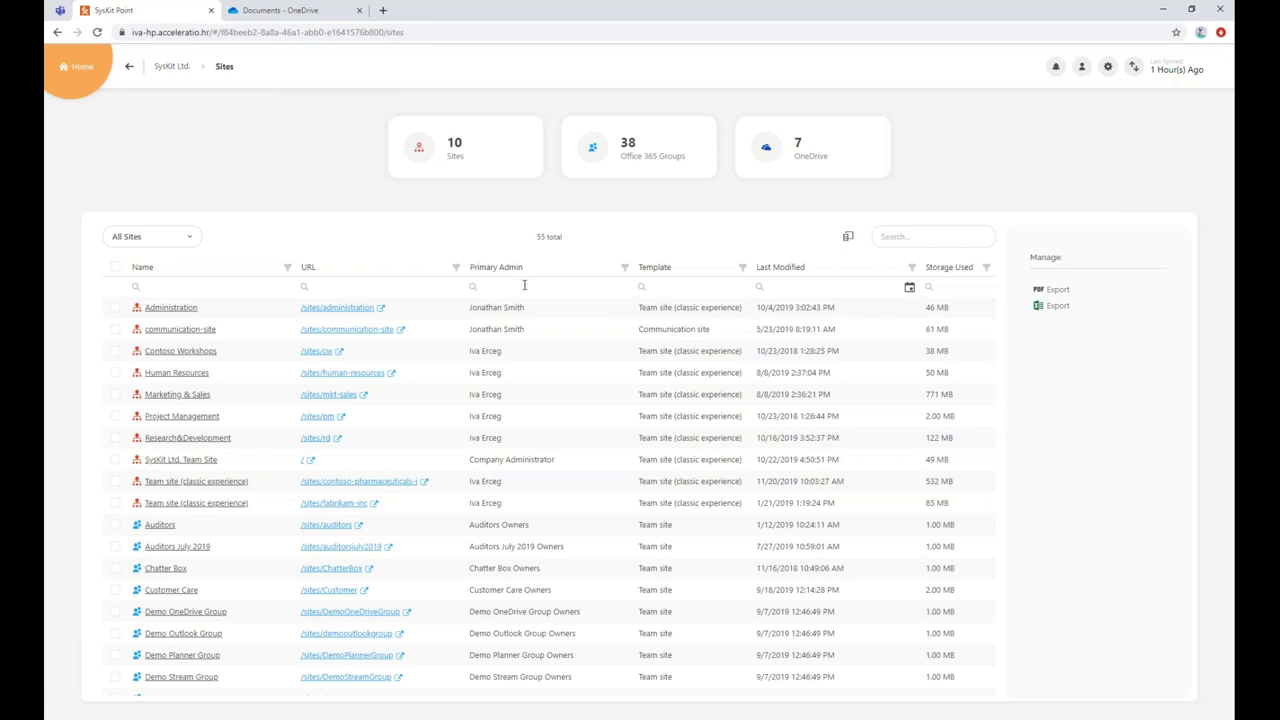
{"action": "left_click", "coordinate": [171, 65]}
Filter the Microsoft Teams & Groups overview to show only groups with 0 or 1 owners.
{"action": "left_click", "coordinate": [520, 295]}
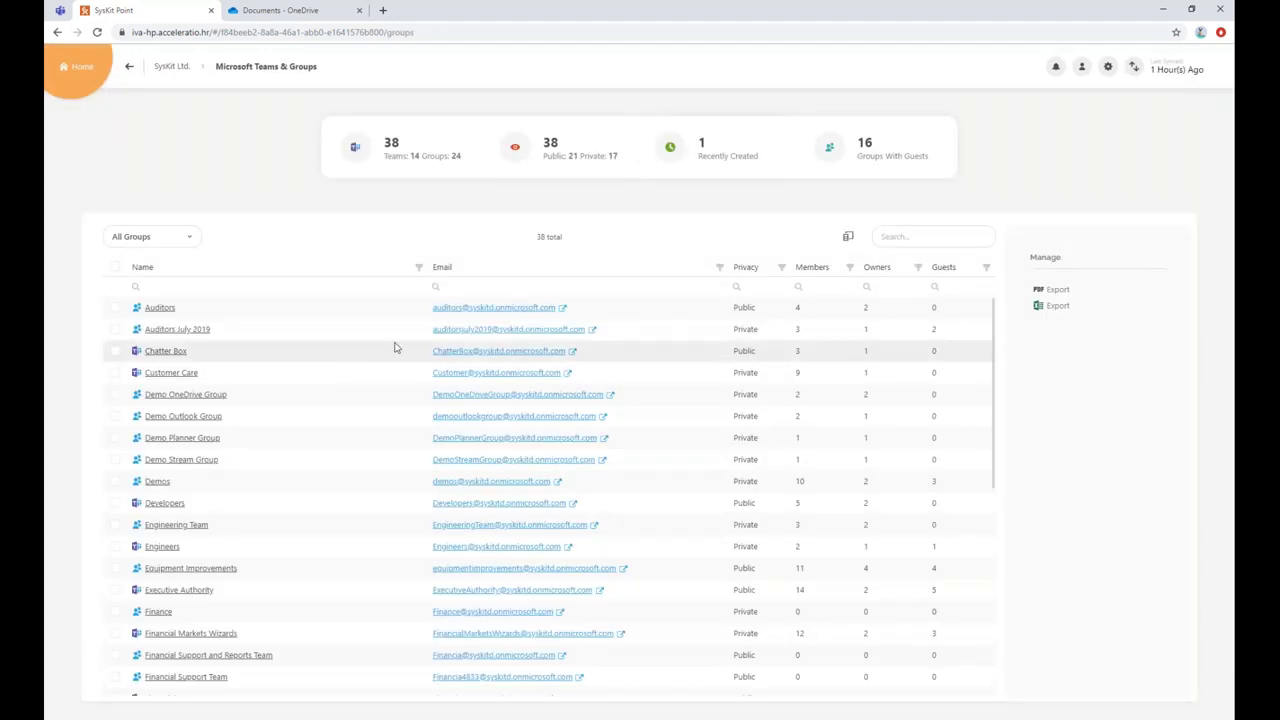
{"action": "left_click", "coordinate": [918, 267]}
{"action": "left_click", "coordinate": [829, 331]}
{"action": "left_click", "coordinate": [822, 345]}
{"action": "left_click", "coordinate": [893, 444]}
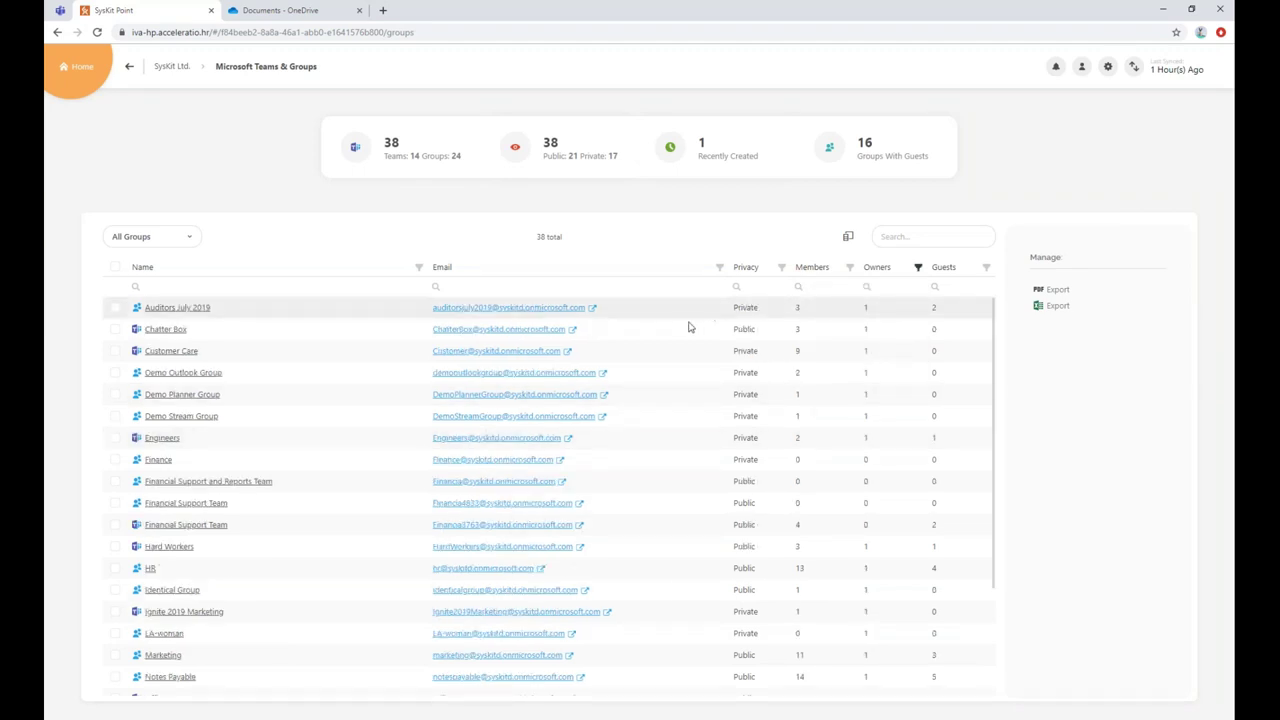
Generate the Group Members report for all filtered groups and limit its Role column to Owner.
{"action": "left_click", "coordinate": [115, 267]}
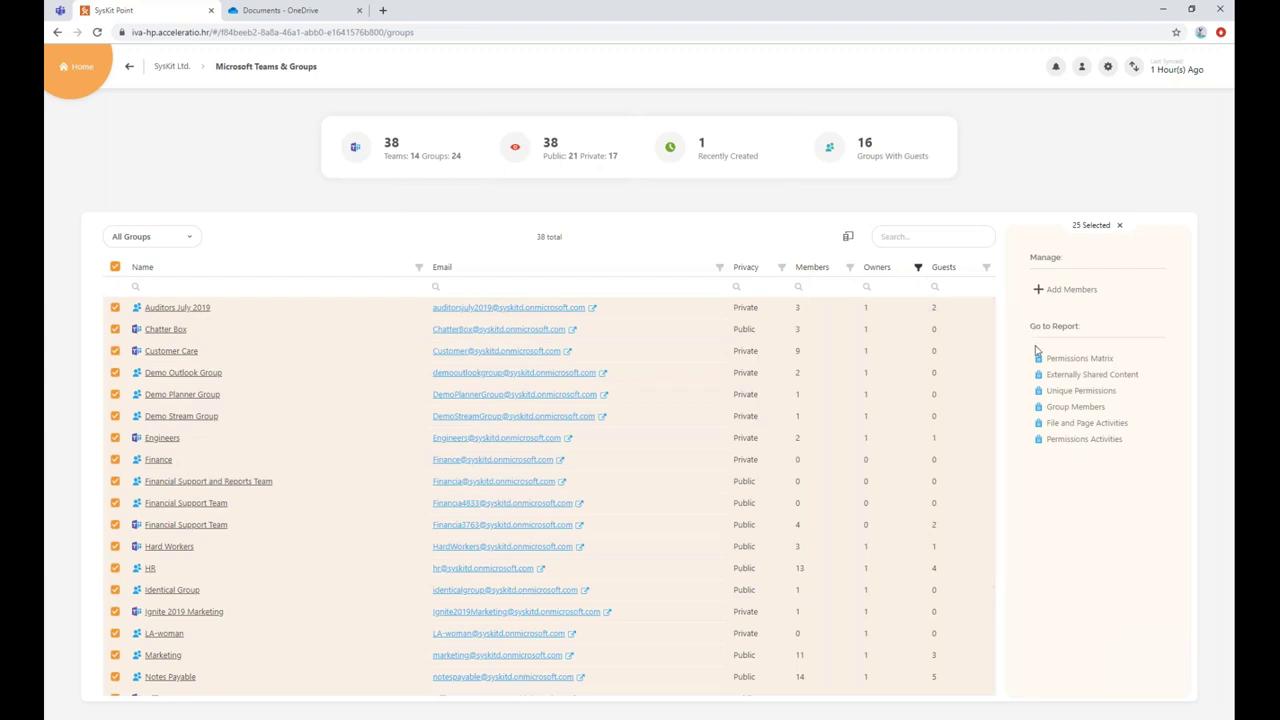
{"action": "left_click", "coordinate": [1070, 407]}
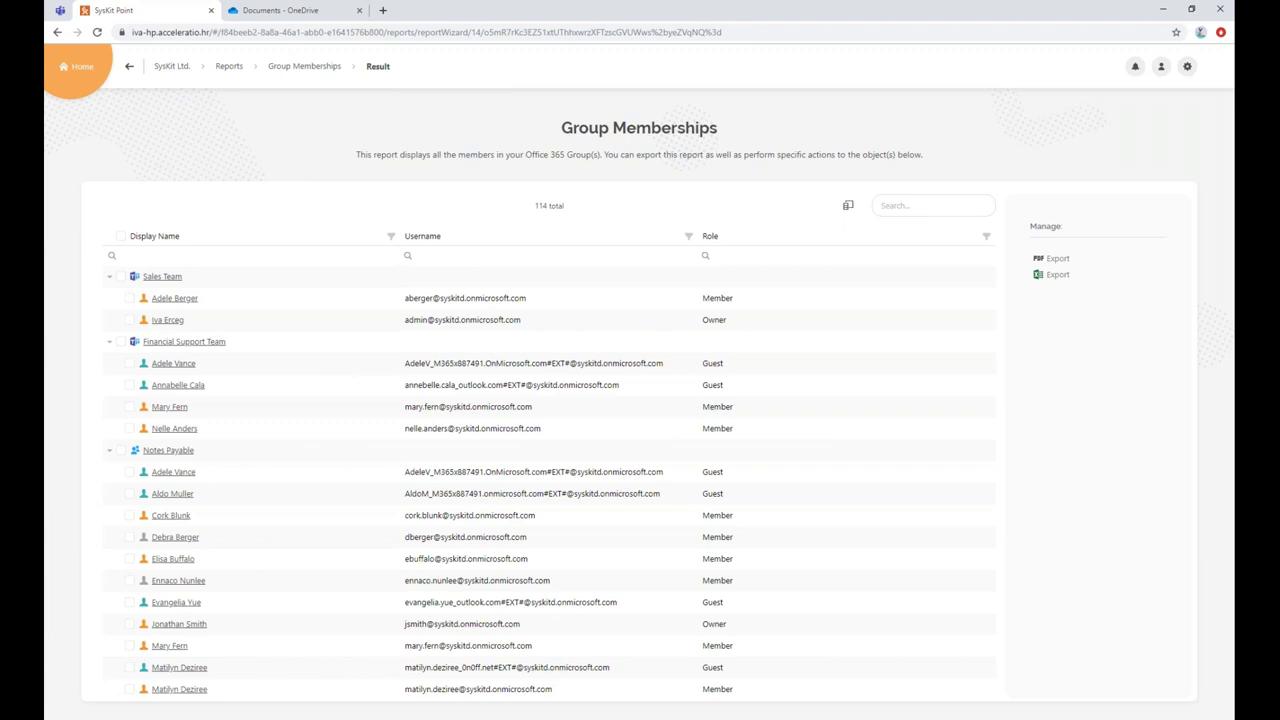
{"action": "left_click", "coordinate": [979, 237]}
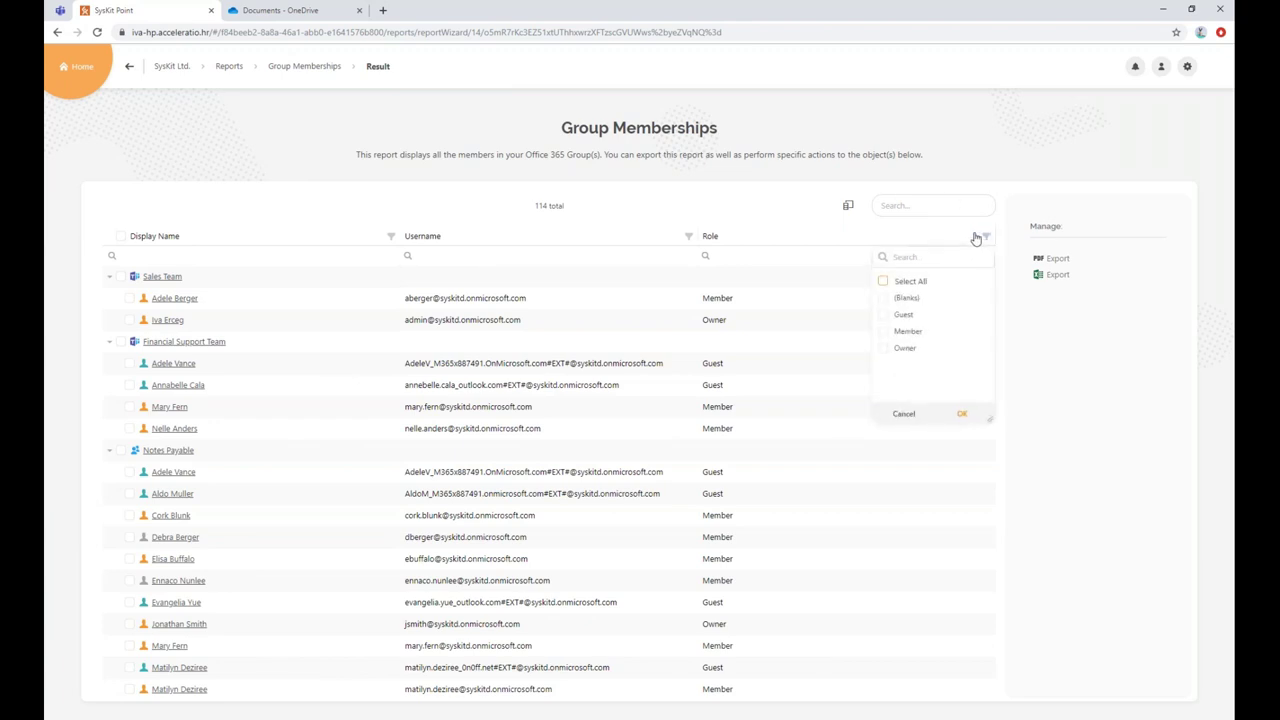
{"action": "left_click", "coordinate": [898, 350]}
{"action": "left_click", "coordinate": [966, 415]}
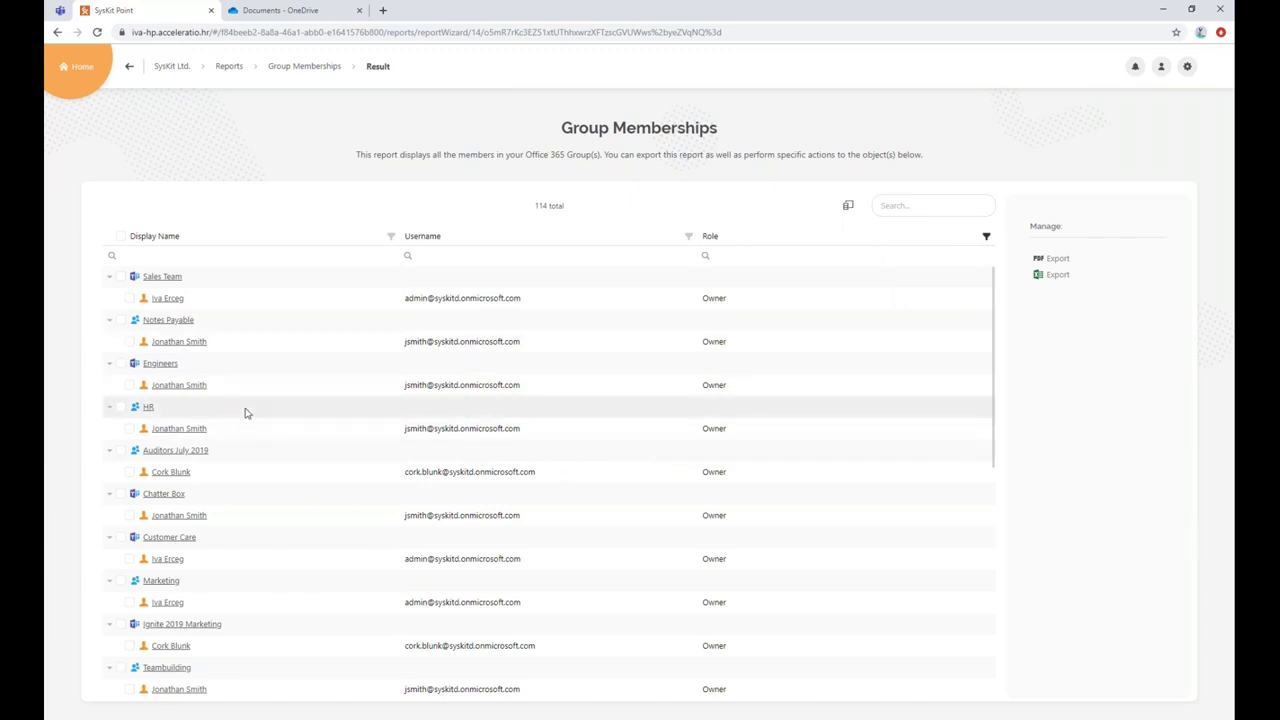
Go back home and list only the Administrators in the Users overview.
{"action": "left_click", "coordinate": [182, 72]}
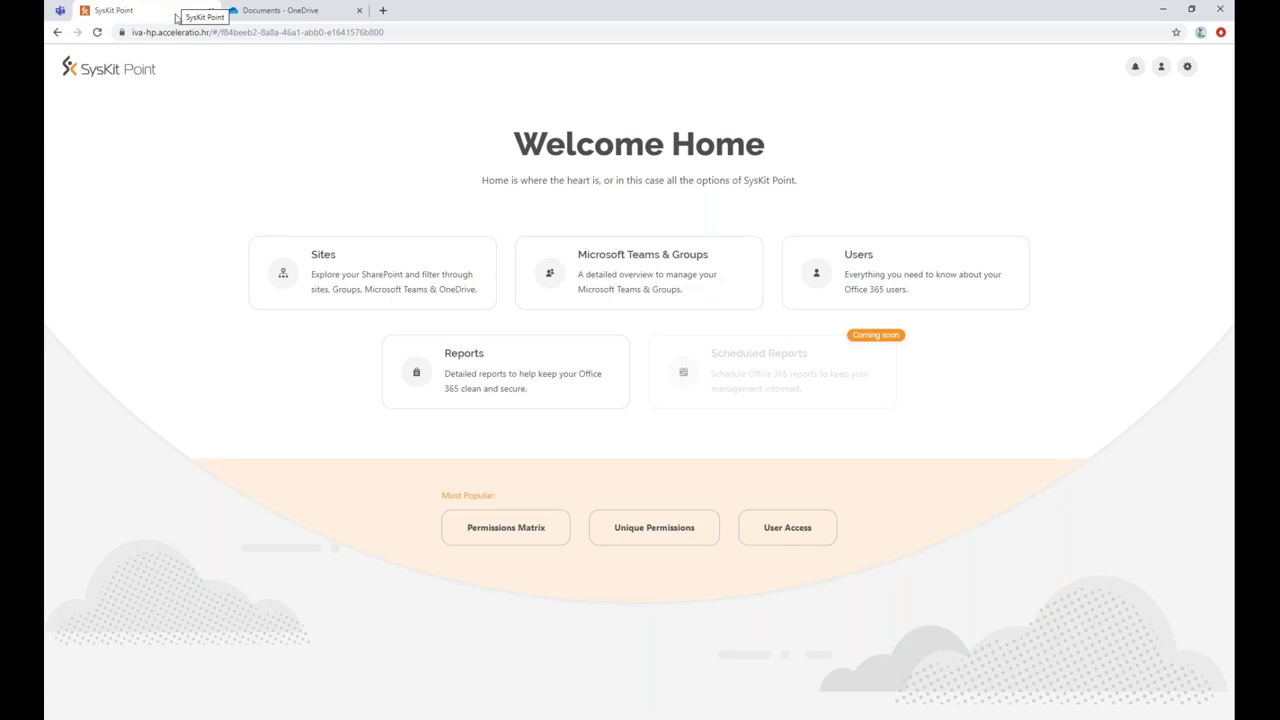
{"action": "left_click", "coordinate": [911, 300]}
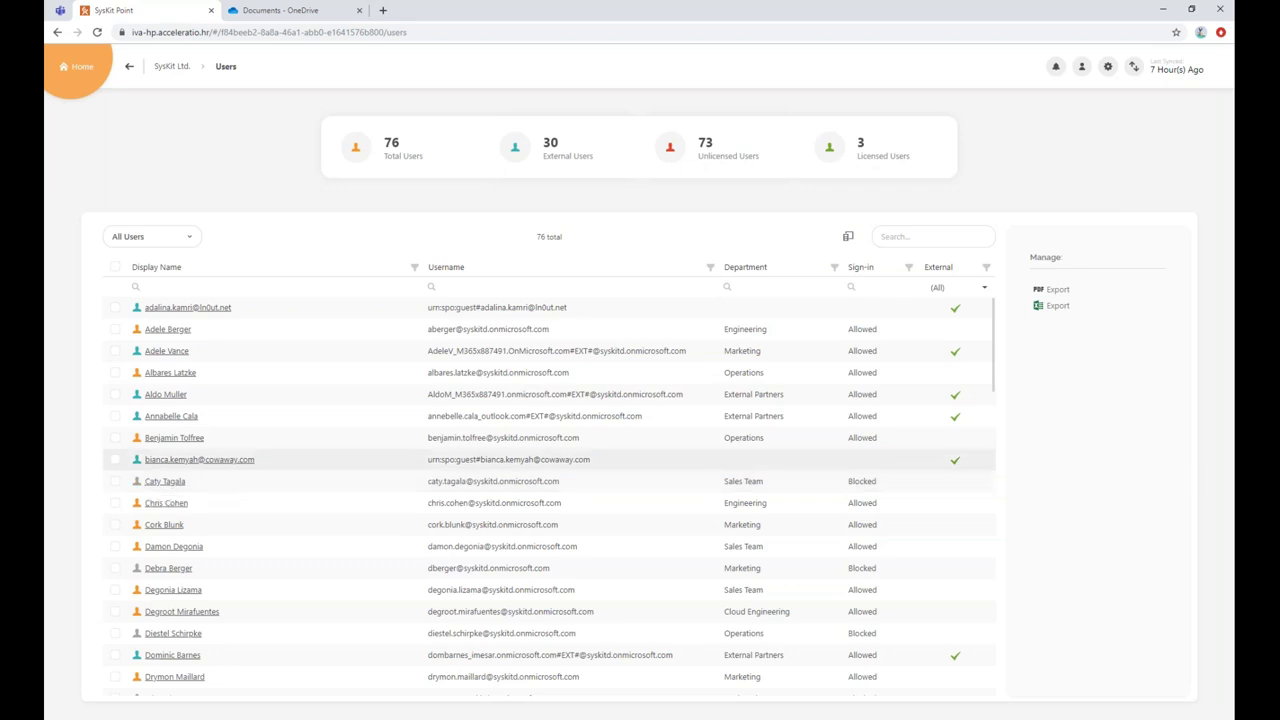
{"action": "left_click", "coordinate": [164, 237]}
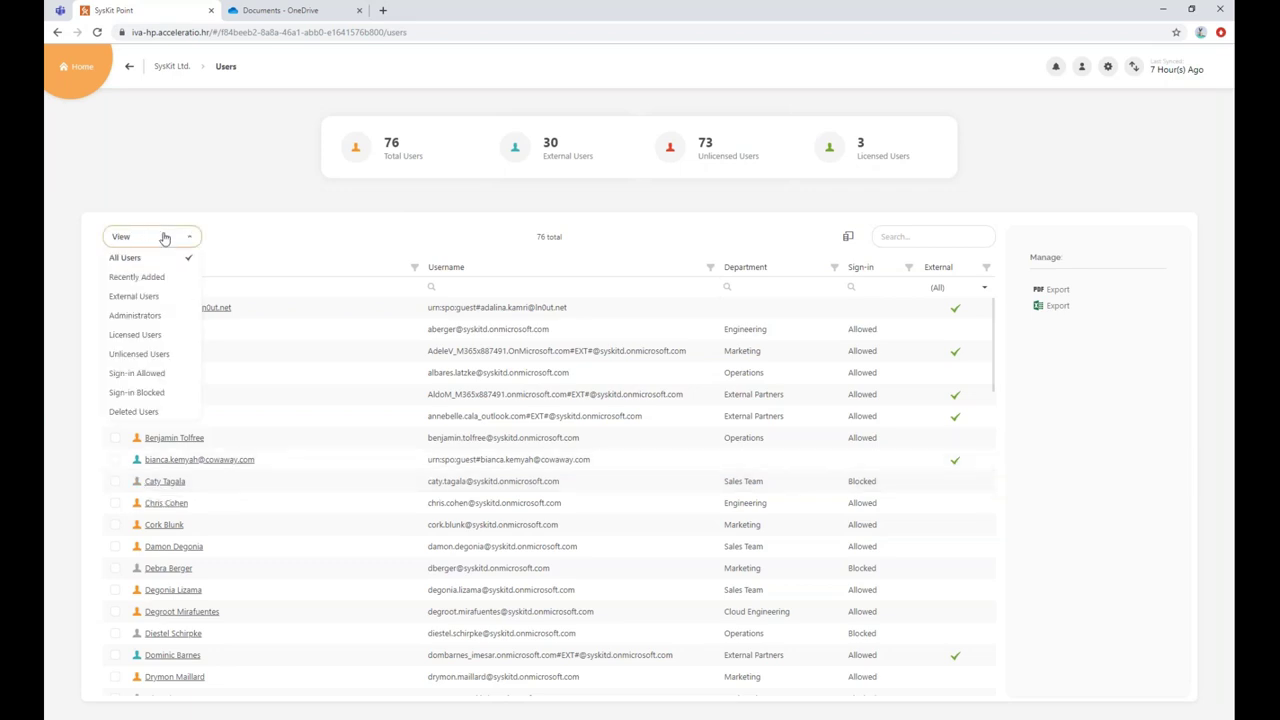
{"action": "left_click", "coordinate": [150, 316]}
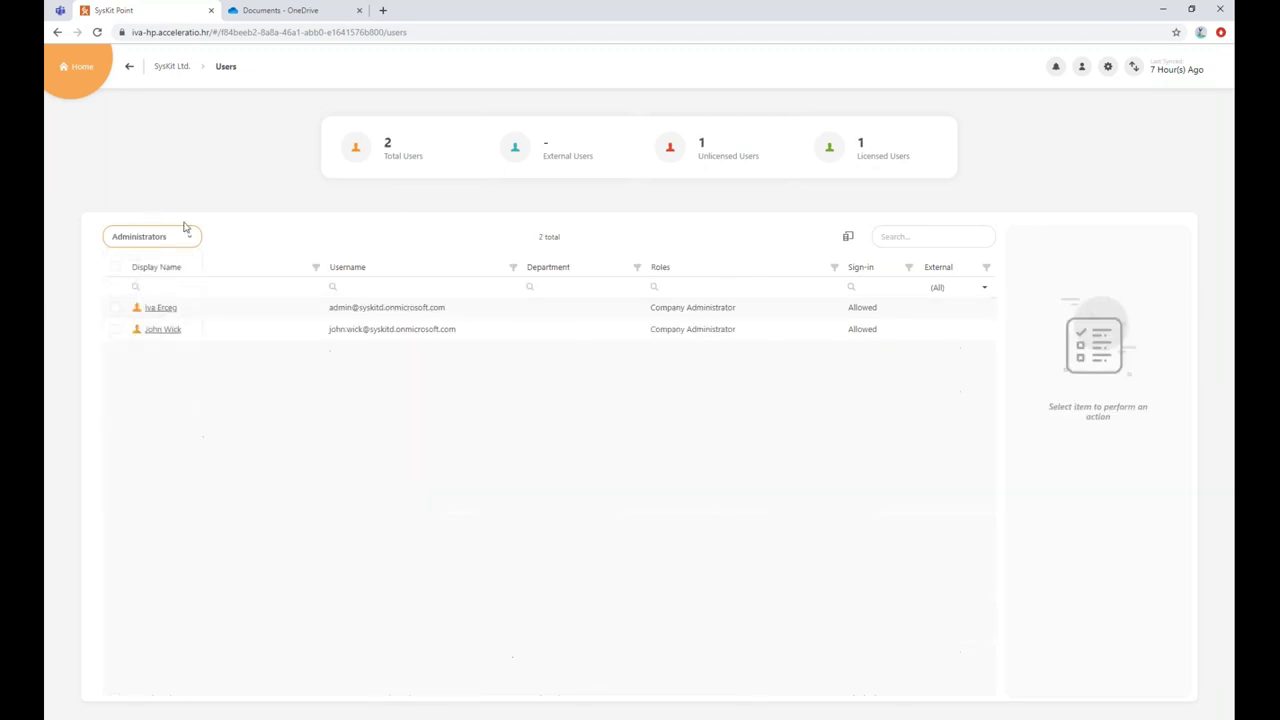
Open the User Activity report for the second listed administrator.
{"action": "left_click", "coordinate": [115, 331]}
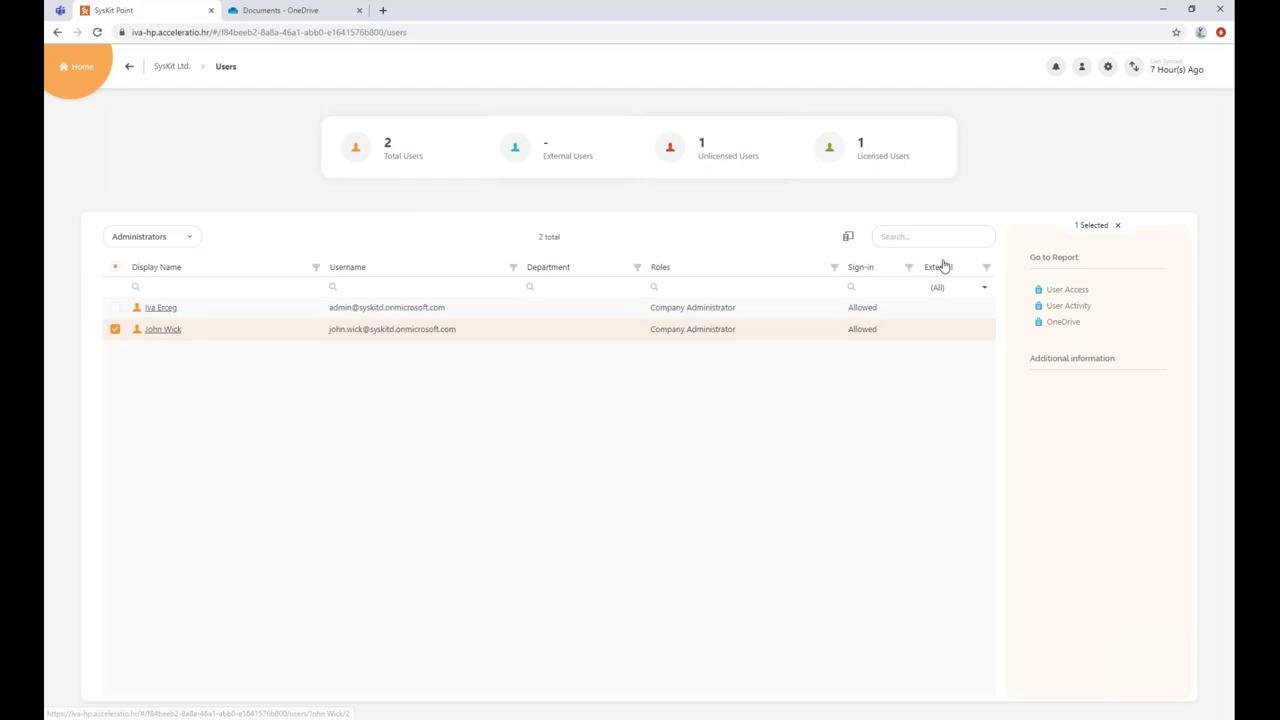
{"action": "left_click", "coordinate": [1074, 306]}
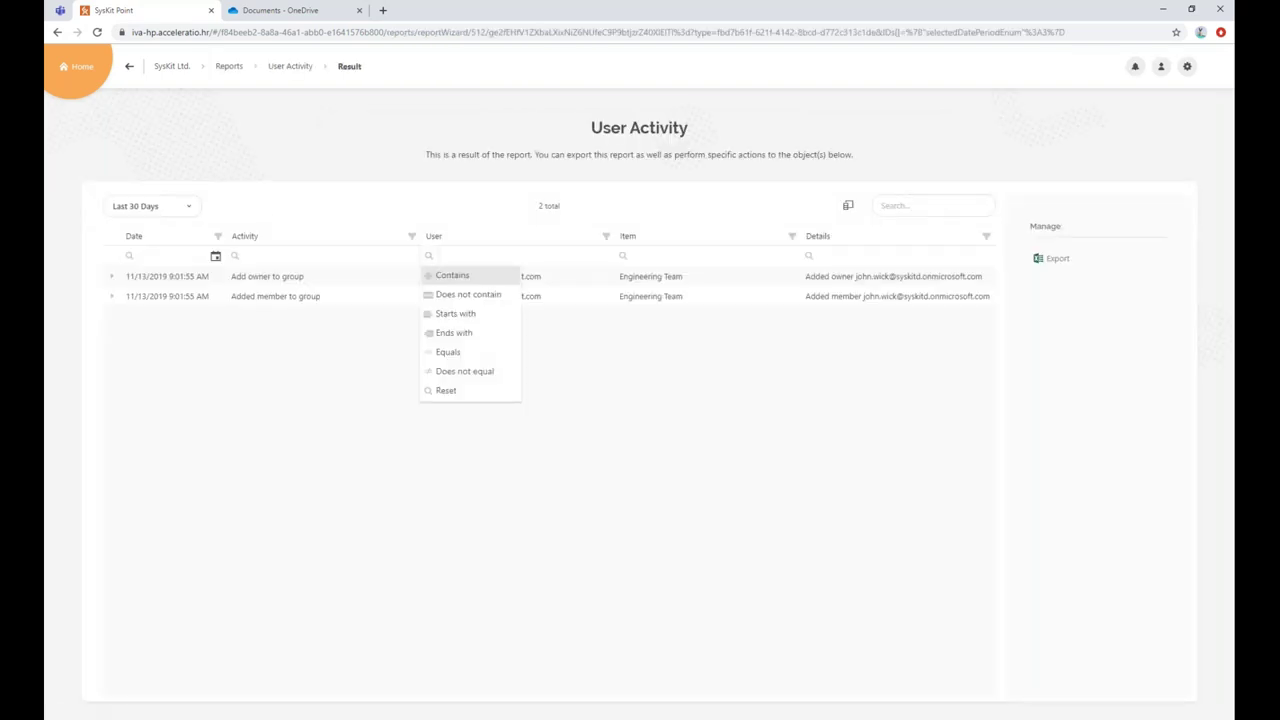
{"action": "left_click", "coordinate": [463, 291]}
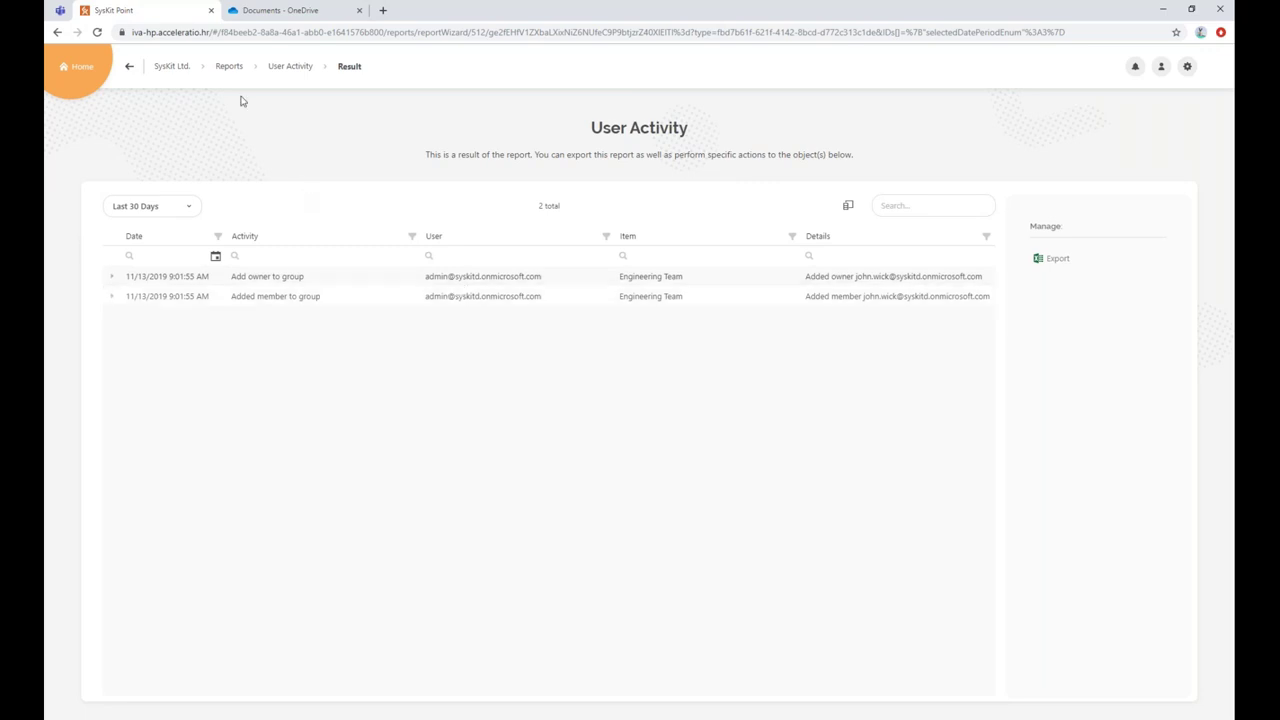
Open the details of the internal Marketing user with sign-in allowed and expand all of their externally shared OneDrive content.
{"action": "left_click", "coordinate": [132, 69]}
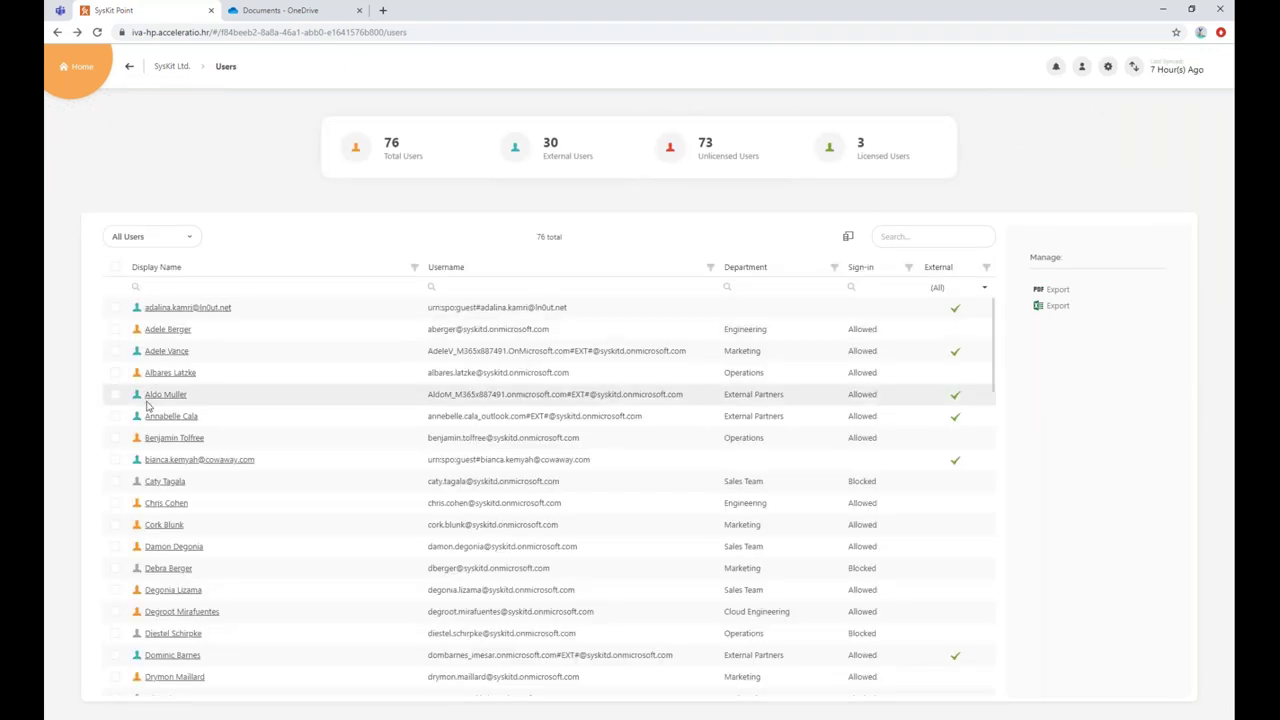
{"action": "left_click", "coordinate": [163, 526]}
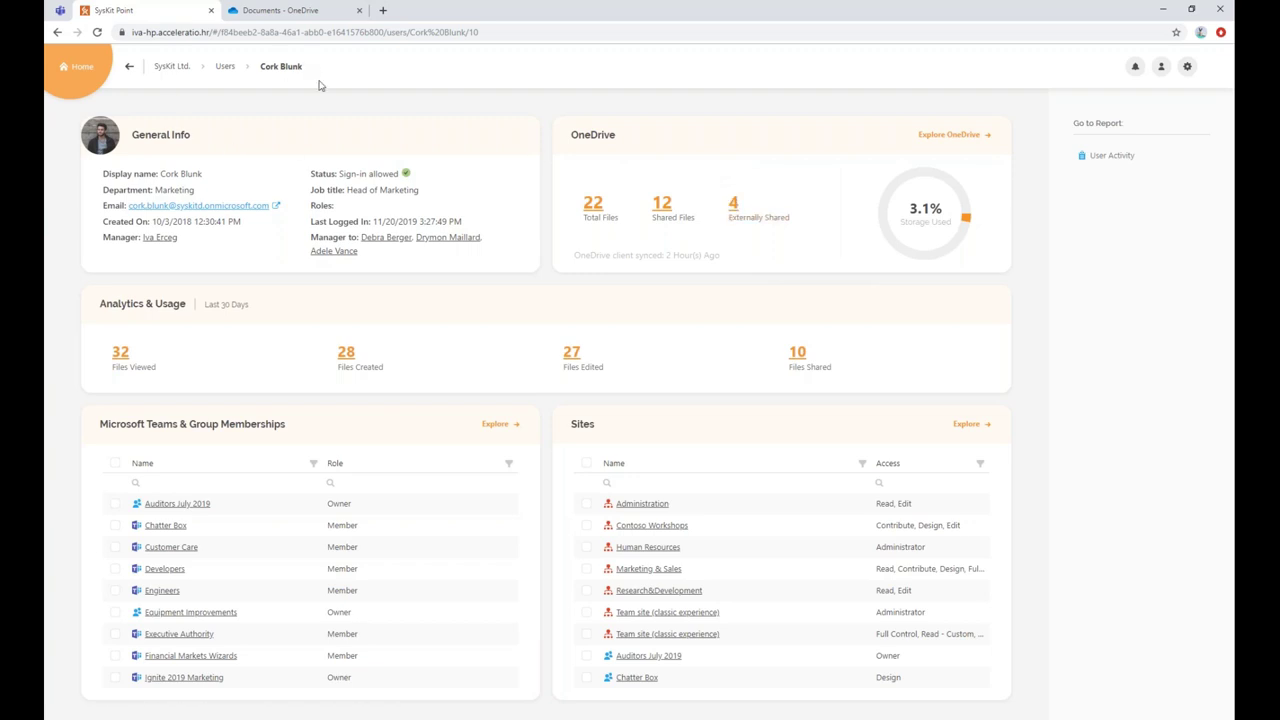
{"action": "left_click", "coordinate": [748, 212]}
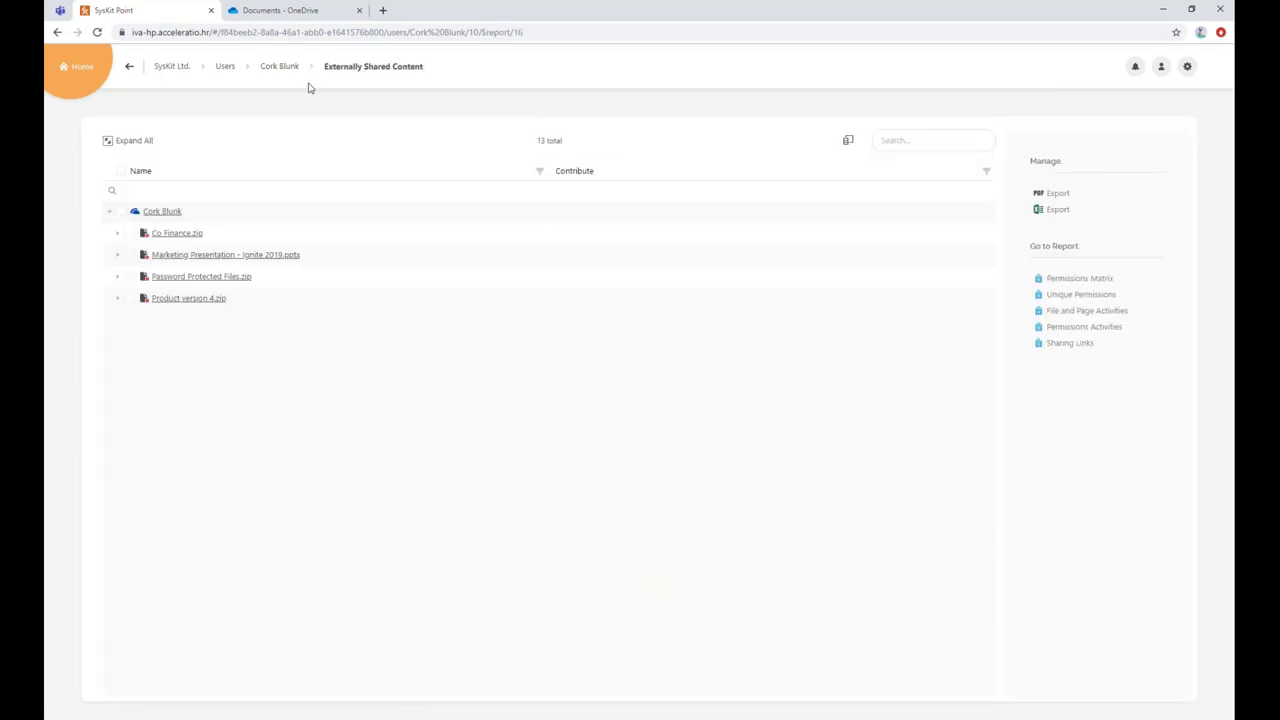
{"action": "left_click", "coordinate": [130, 142]}
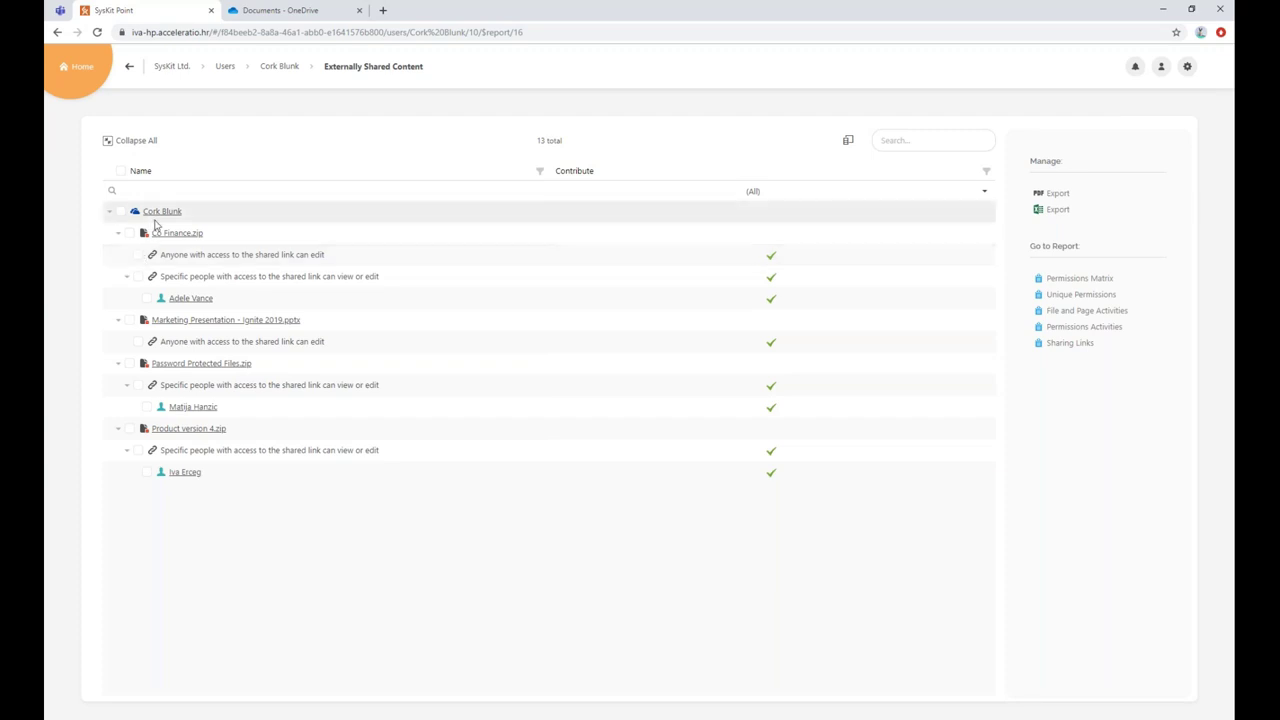
Remove the "Anyone with access to the shared link can edit" sharing link from Co Finance.zip.
{"action": "left_click", "coordinate": [137, 255]}
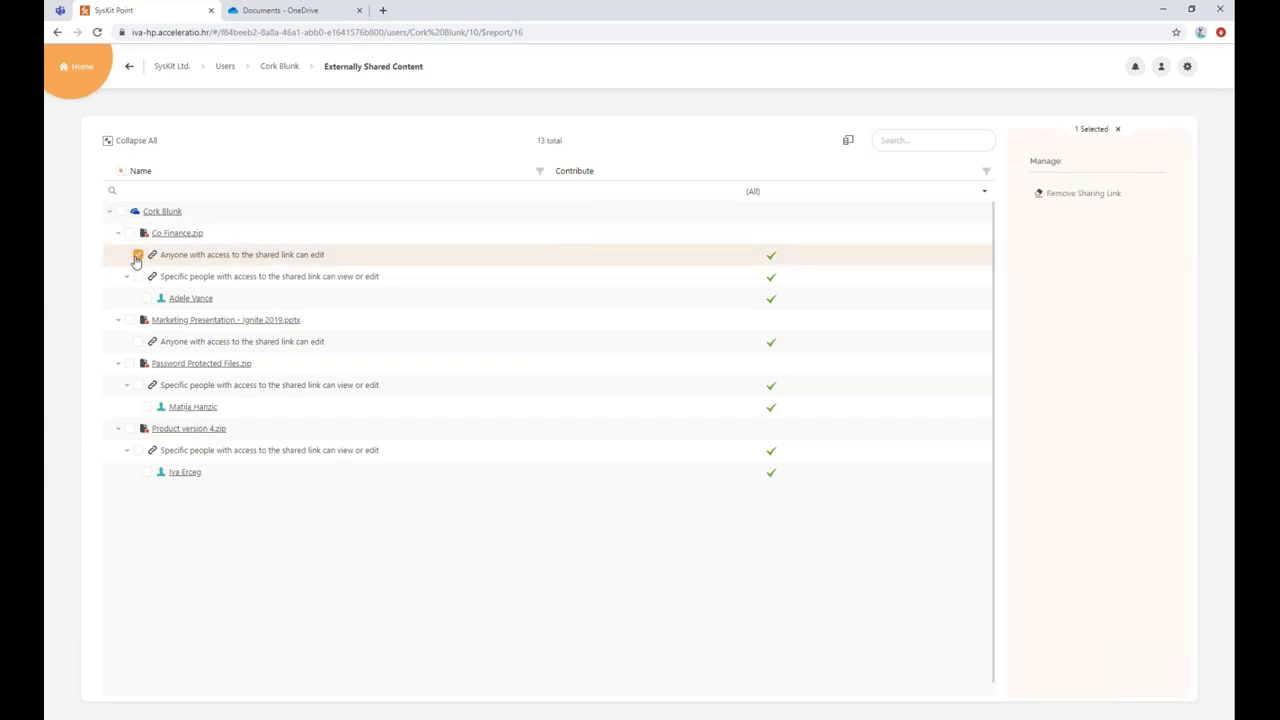
{"action": "left_click", "coordinate": [1103, 192]}
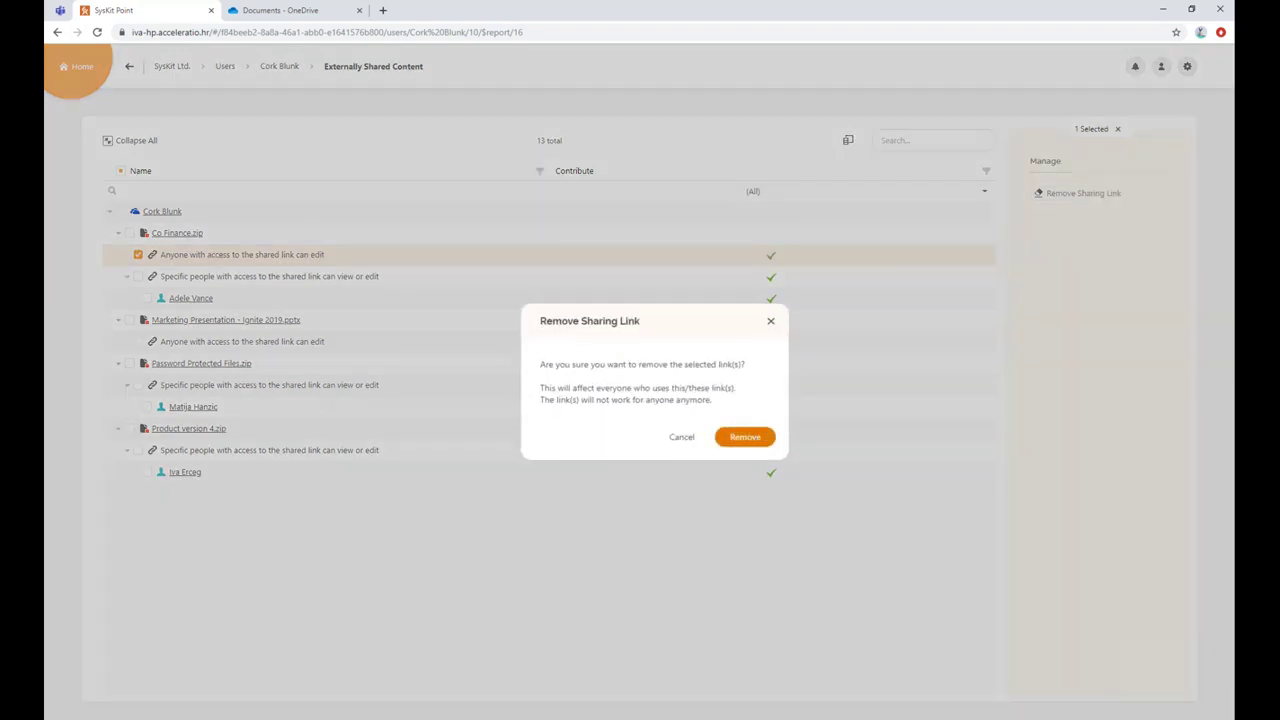
{"action": "left_click", "coordinate": [742, 426]}
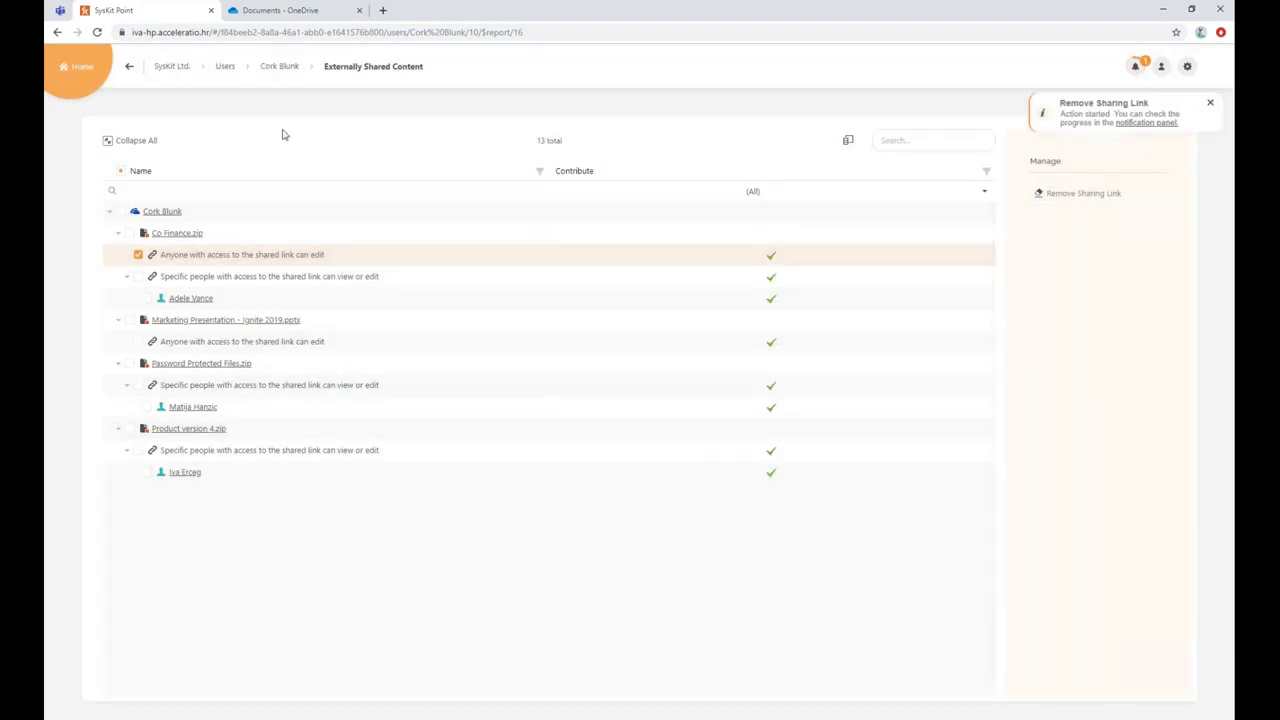
Explore the user's OneDrive from their details page and select Co Finance.zip in its content to view the available actions.
{"action": "left_click", "coordinate": [281, 67]}
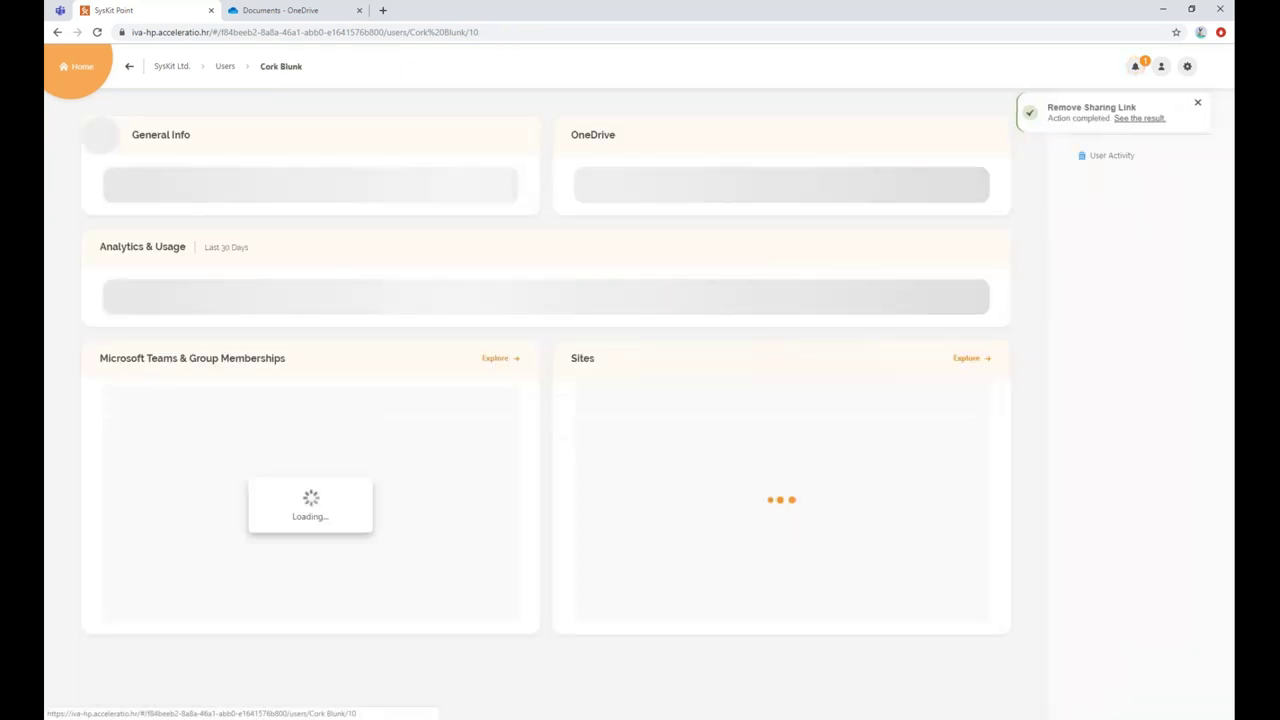
{"action": "left_click", "coordinate": [930, 137]}
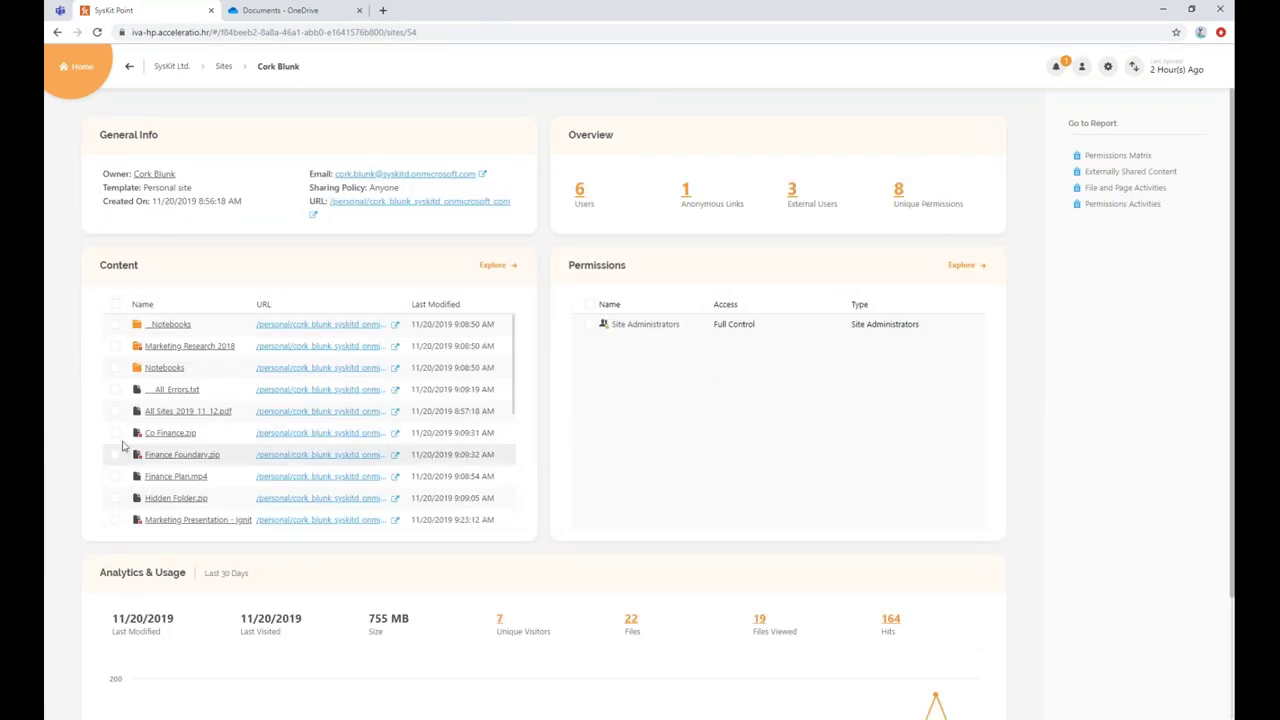
{"action": "left_click", "coordinate": [115, 433]}
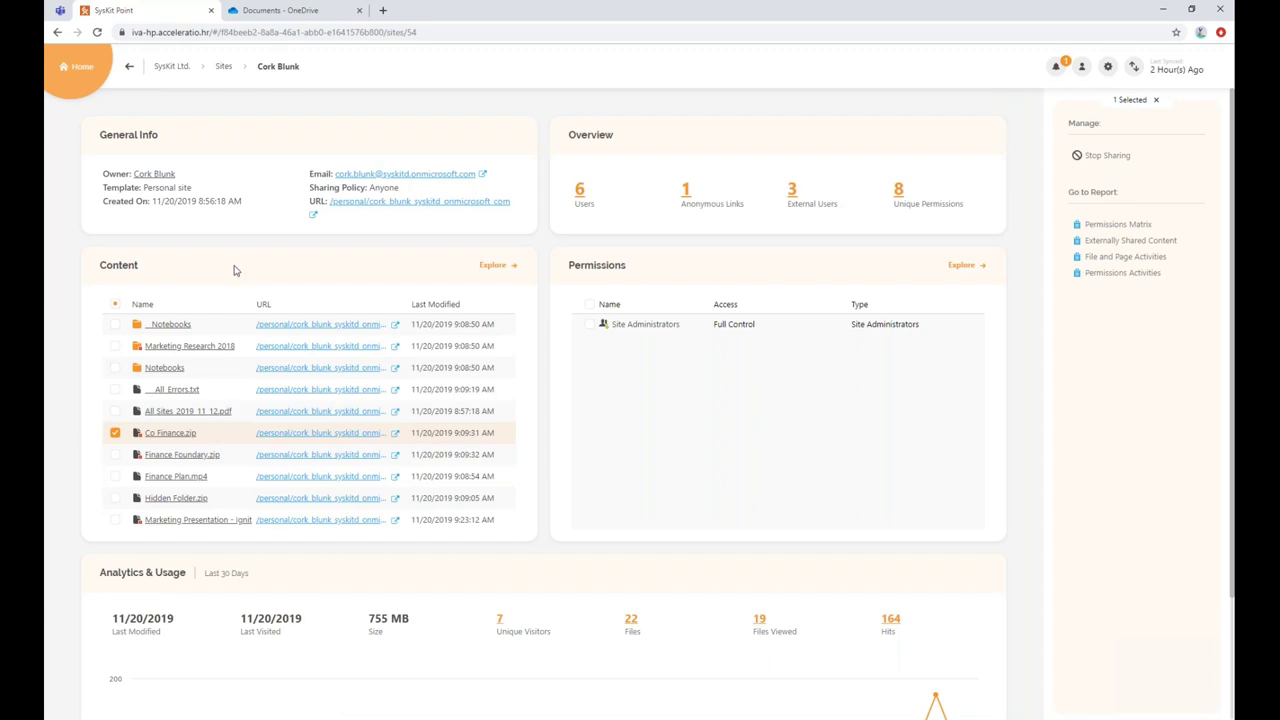
Return to the user's details and open the Permissions Matrix of their shared files with all entries expanded.
{"action": "left_click", "coordinate": [130, 68]}
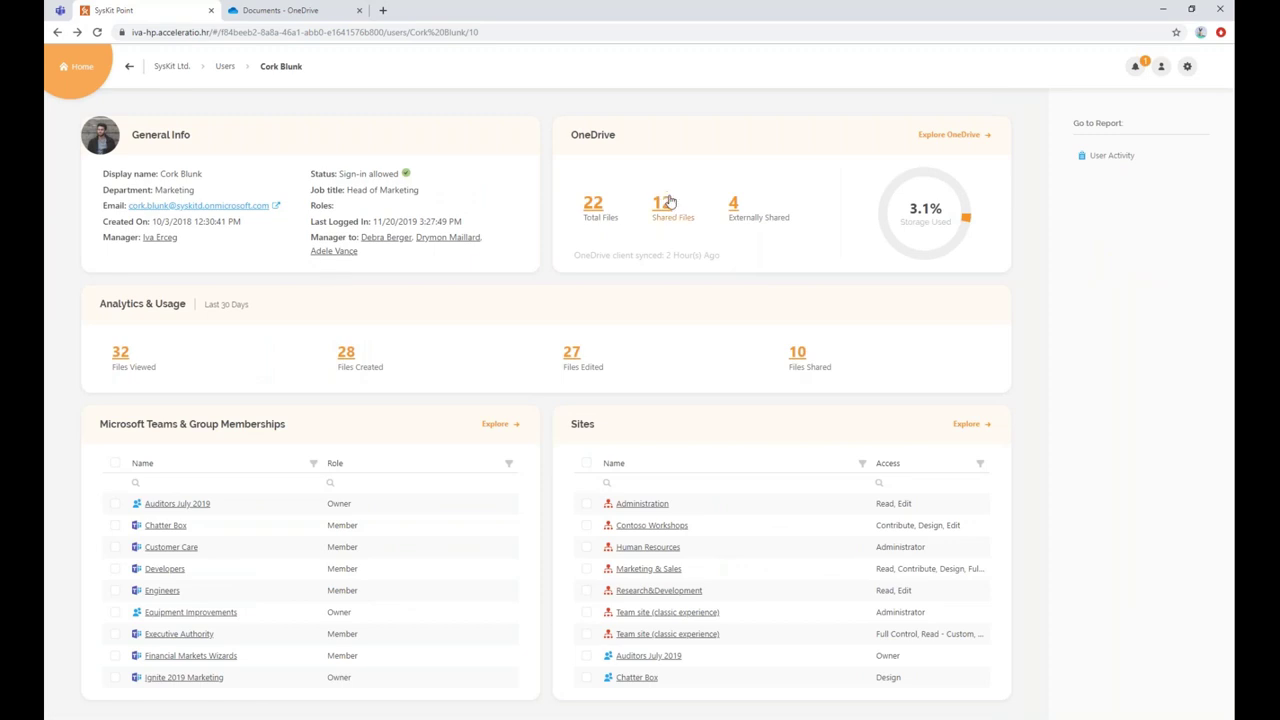
{"action": "left_click", "coordinate": [663, 201]}
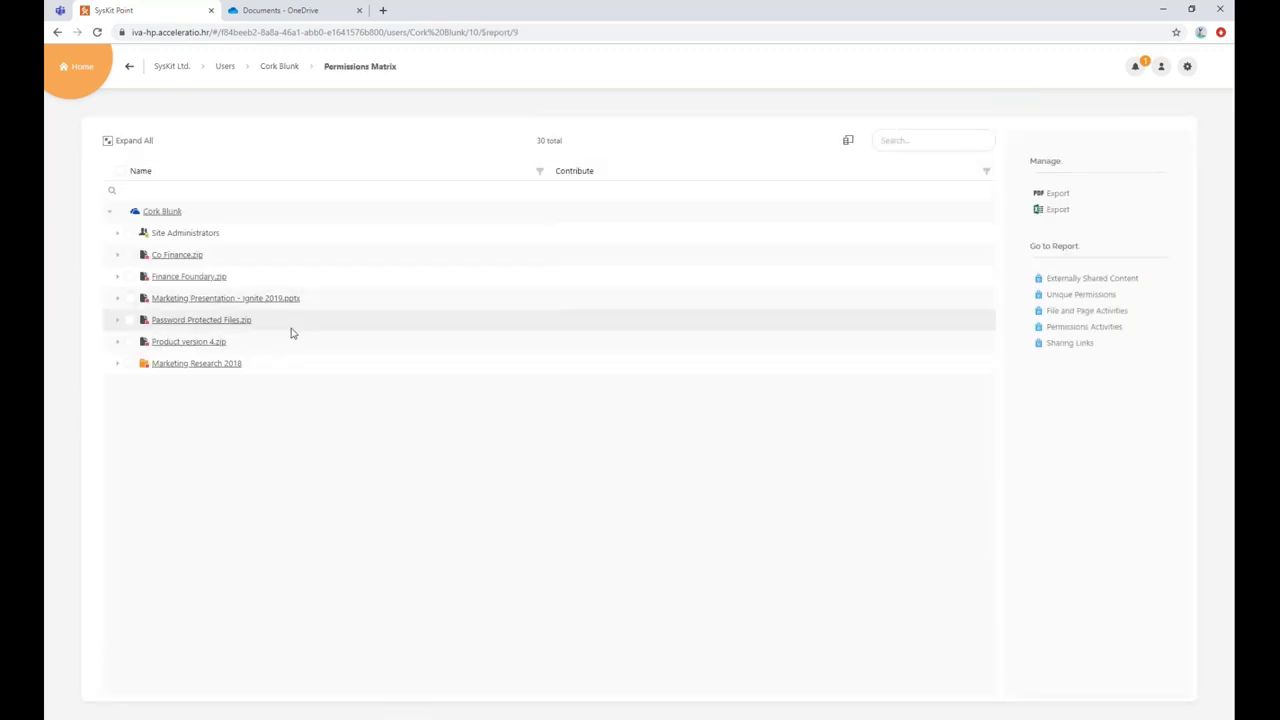
{"action": "left_click", "coordinate": [130, 143]}
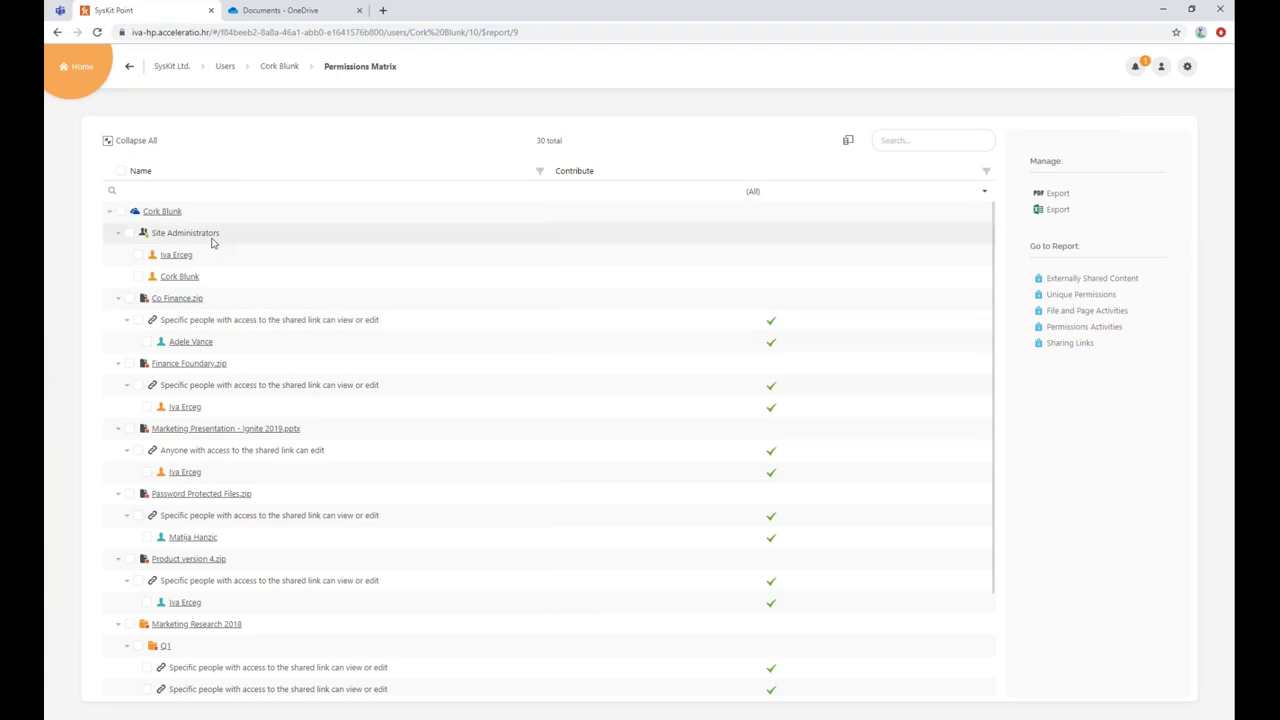
Select the user with direct access to the Marketing Research 2018 folder and review the available permission actions.
{"action": "scroll", "coordinate": [212, 242], "scroll_direction": "down", "scroll_amount": 3}
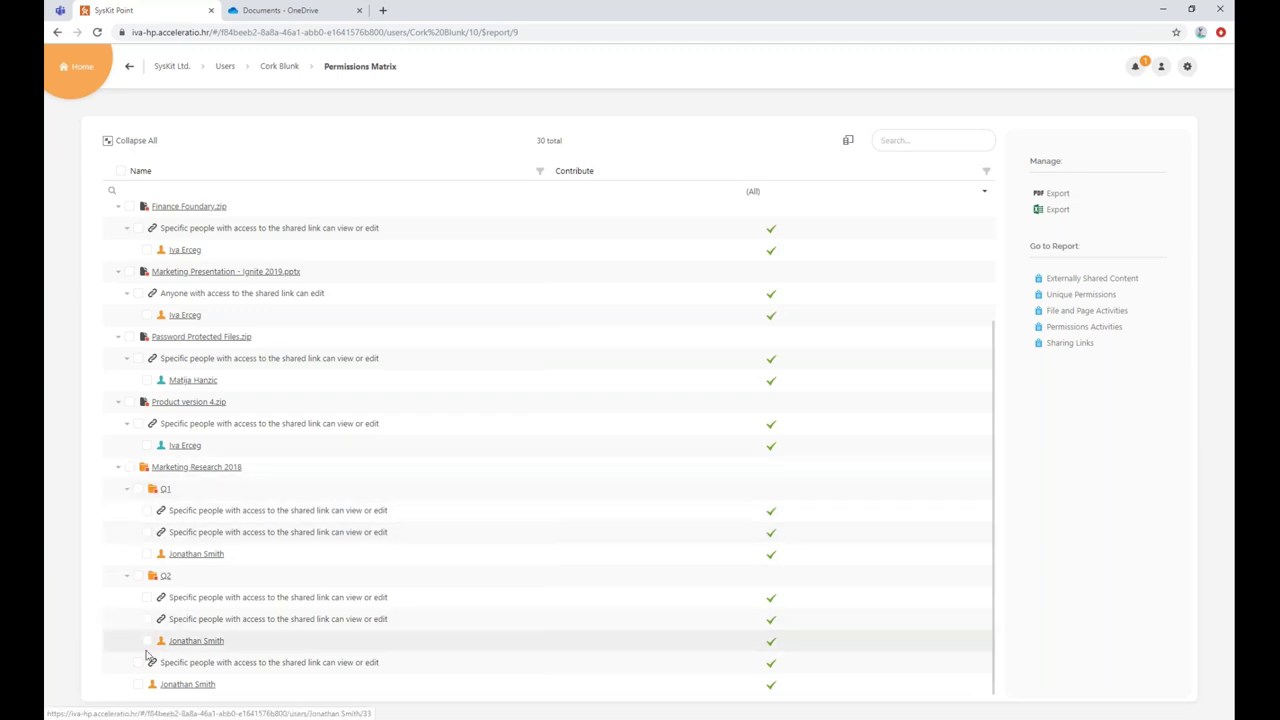
{"action": "left_click", "coordinate": [138, 684]}
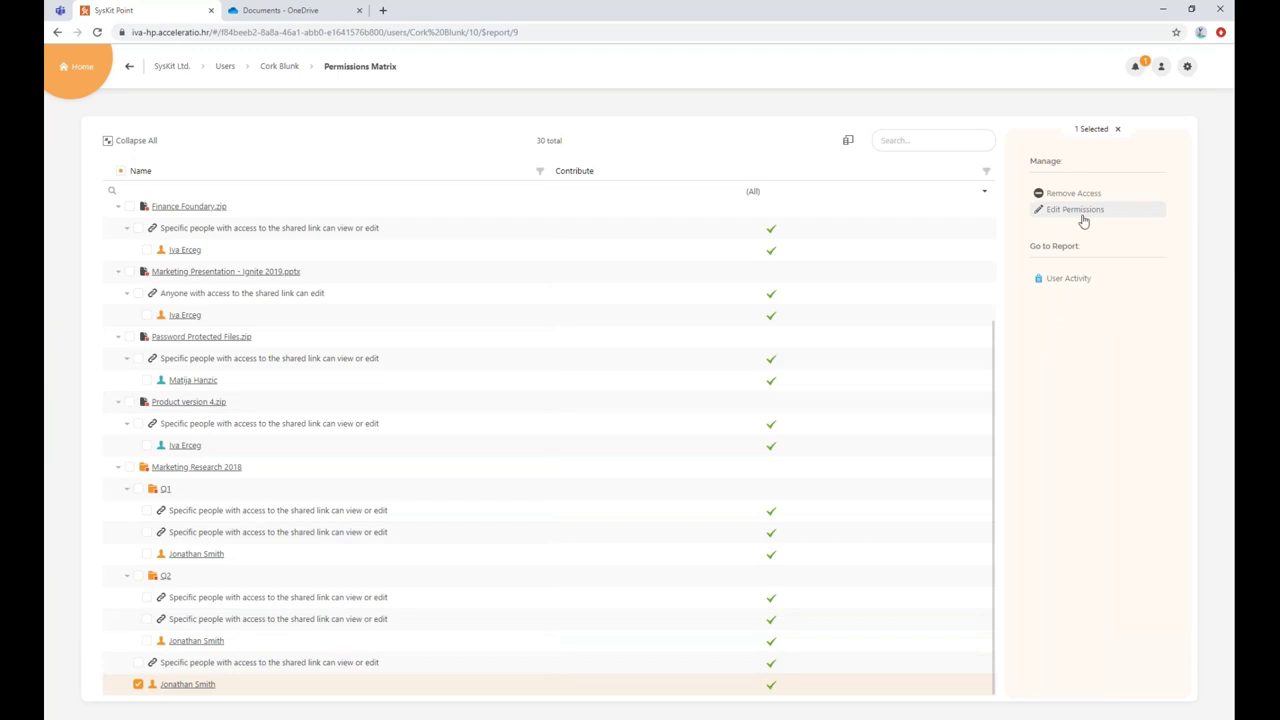
{"action": "scroll", "coordinate": [250, 690], "scroll_direction": "up", "scroll_amount": 3}
{"action": "scroll", "coordinate": [257, 540], "scroll_direction": "down", "scroll_amount": 3}
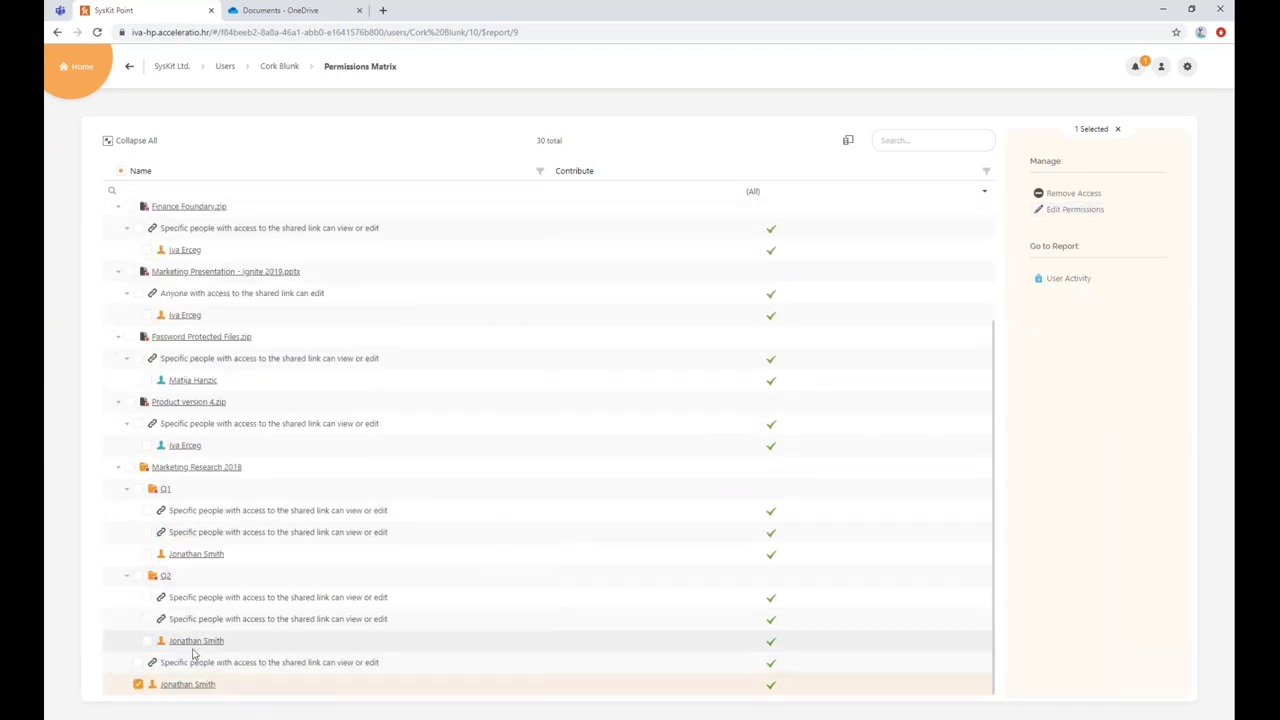
Open the user's full list of Microsoft Teams and group memberships and select all of them to view the available actions.
{"action": "left_click", "coordinate": [130, 68]}
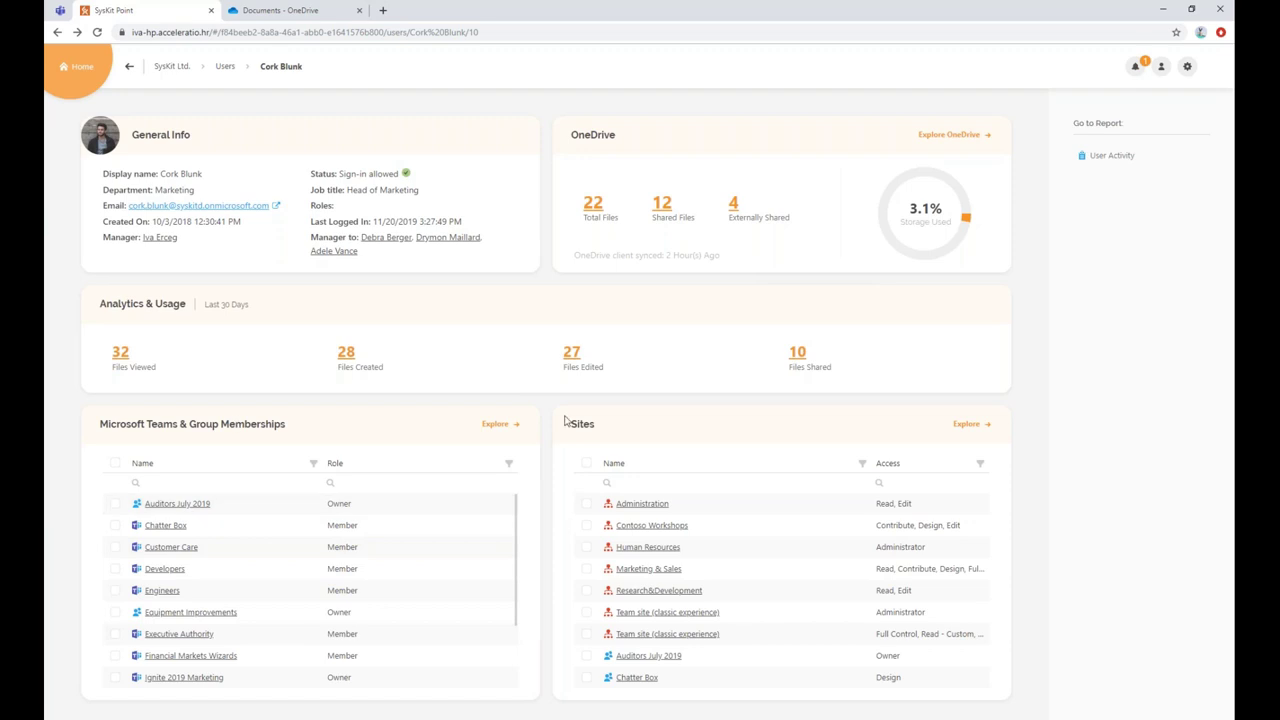
{"action": "left_click", "coordinate": [493, 427]}
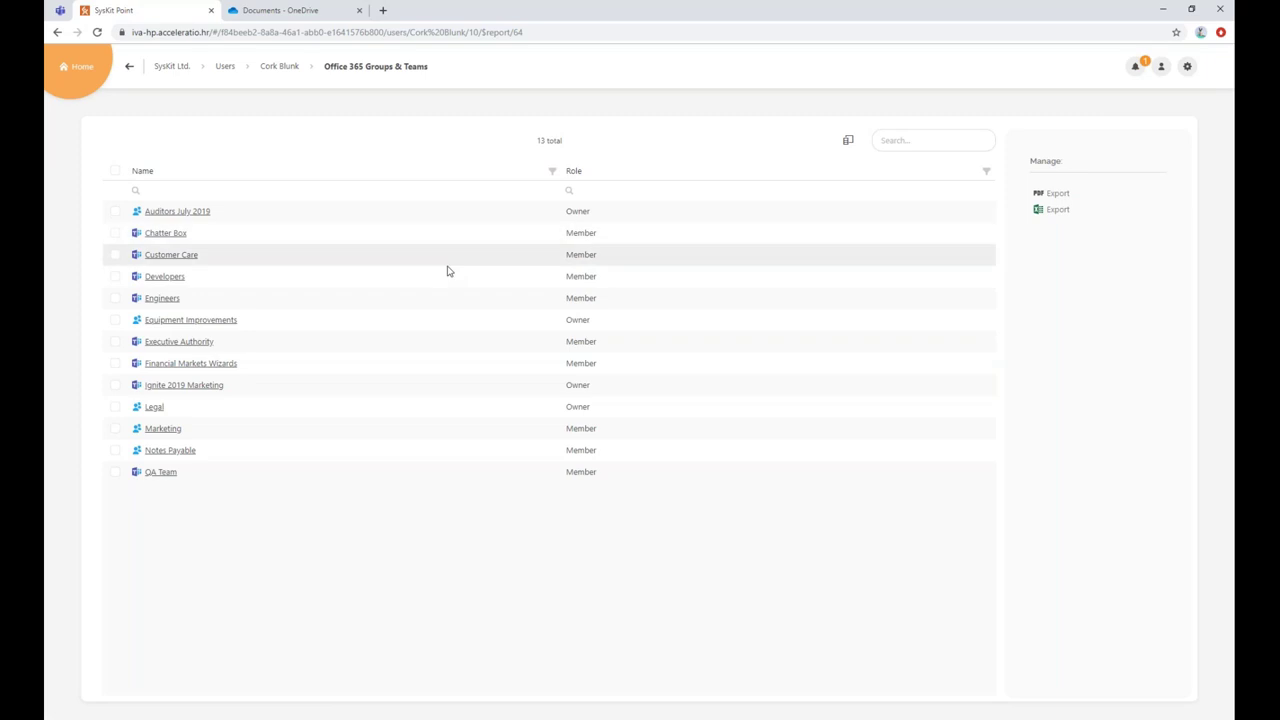
{"action": "left_click", "coordinate": [115, 255]}
{"action": "left_click", "coordinate": [115, 171]}
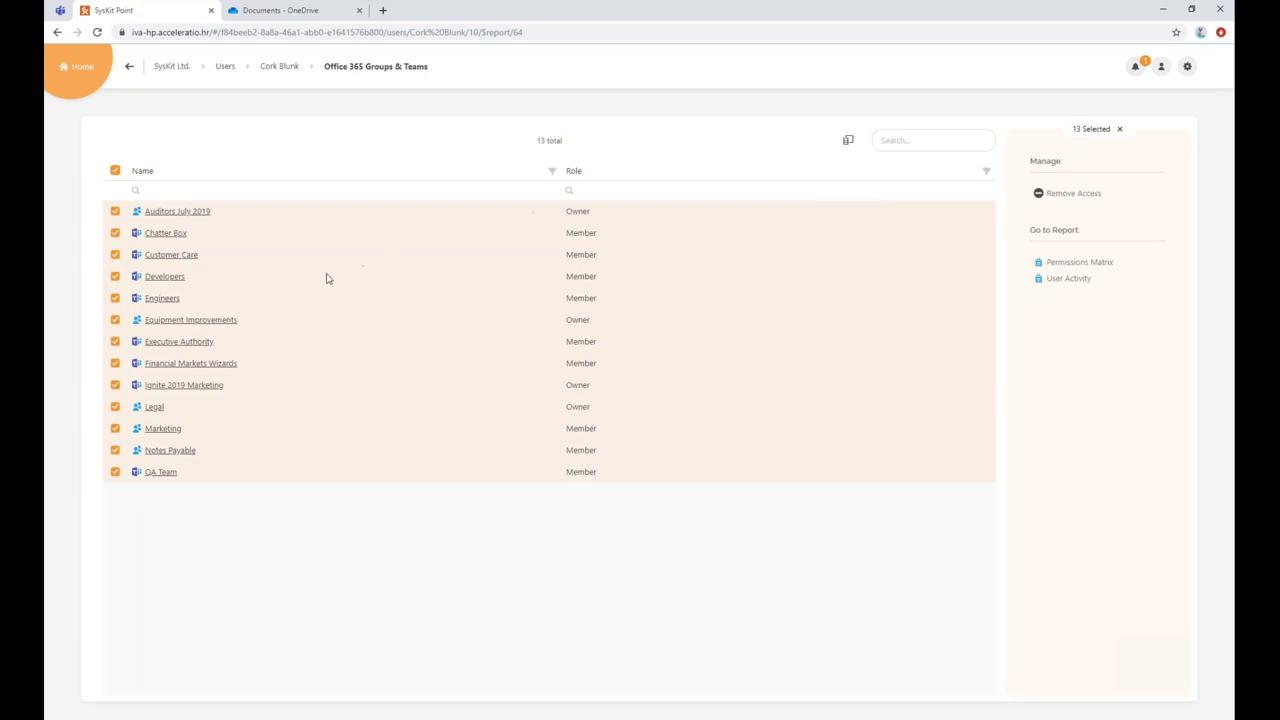
Return to the user's details and look through the sites they can access.
{"action": "left_click", "coordinate": [131, 67]}
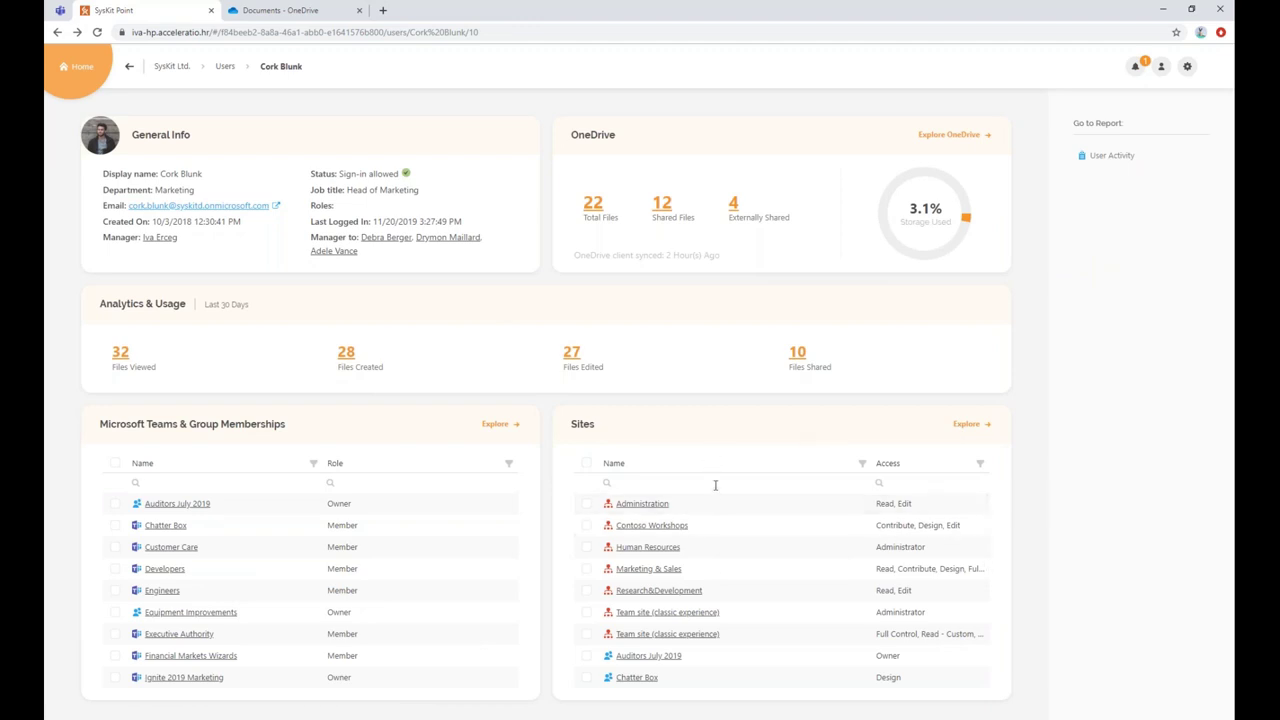
{"action": "scroll", "coordinate": [752, 528], "scroll_direction": "down", "scroll_amount": 5}
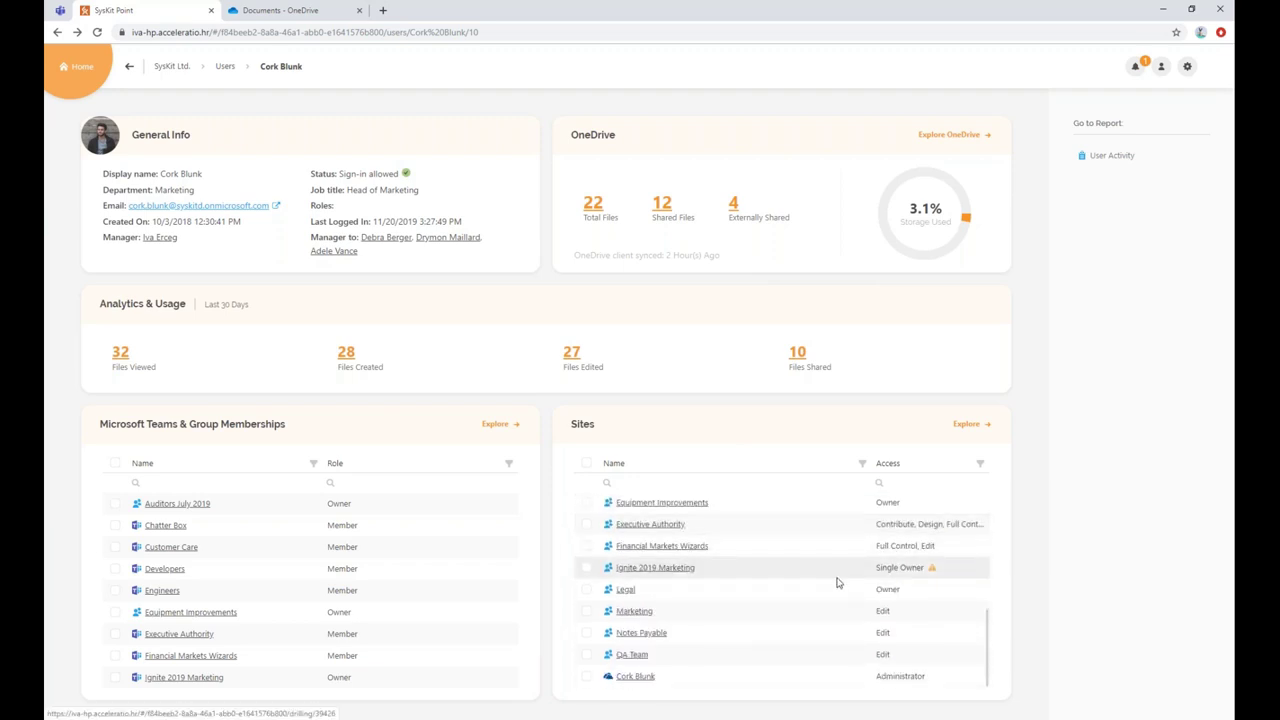
Open the user's full site access report, expand Customer Service under Contoso Workshops, and select the Administration site to view the available actions.
{"action": "mouse_move", "coordinate": [933, 568]}
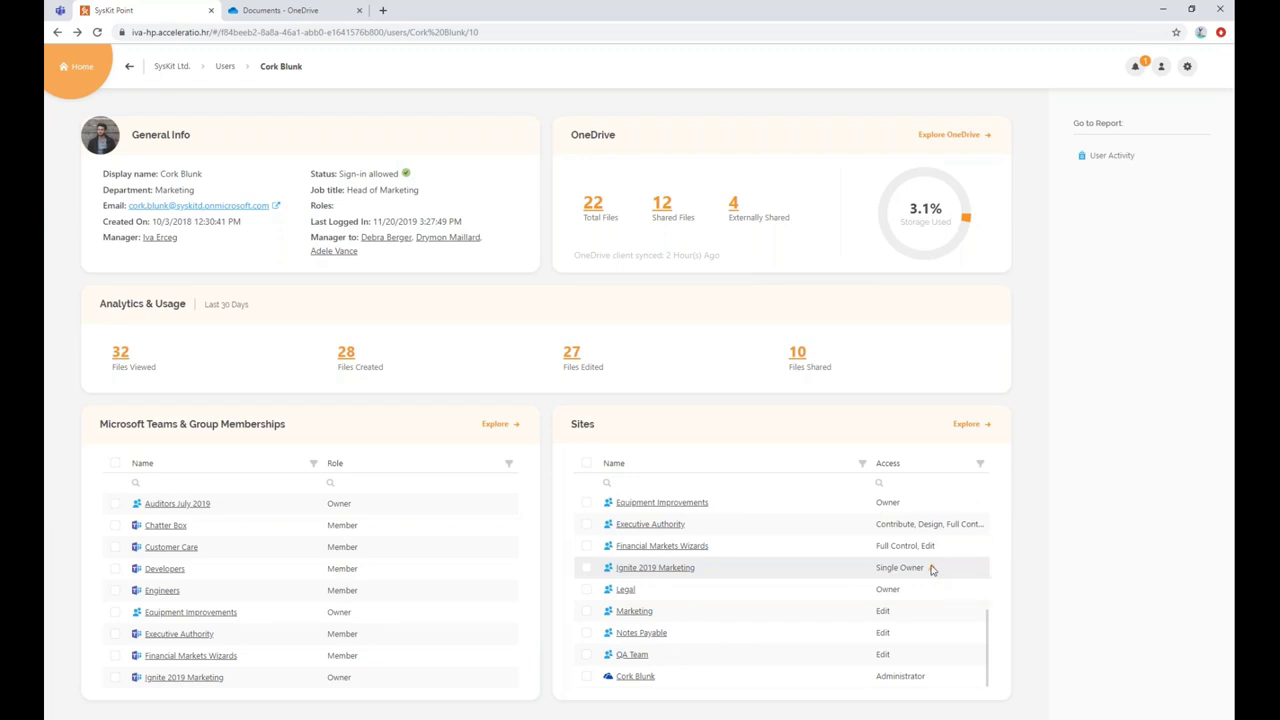
{"action": "left_click", "coordinate": [962, 424]}
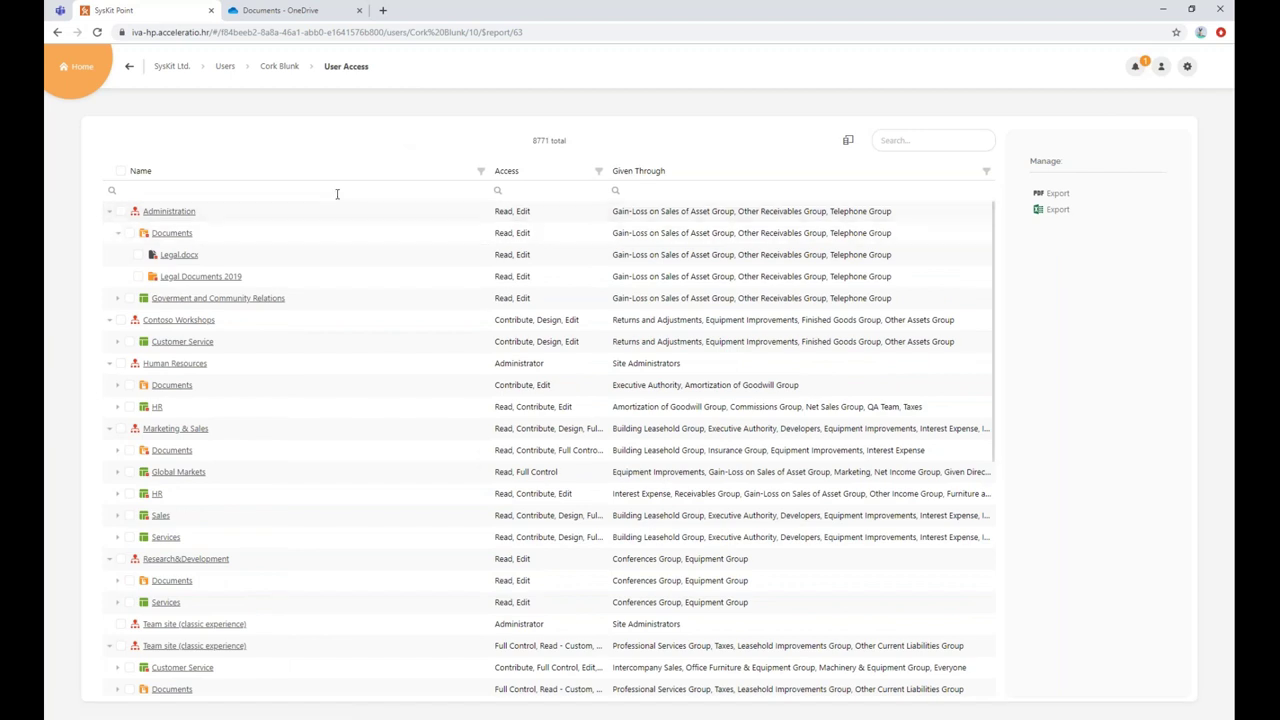
{"action": "left_click", "coordinate": [117, 341]}
{"action": "left_click", "coordinate": [120, 211]}
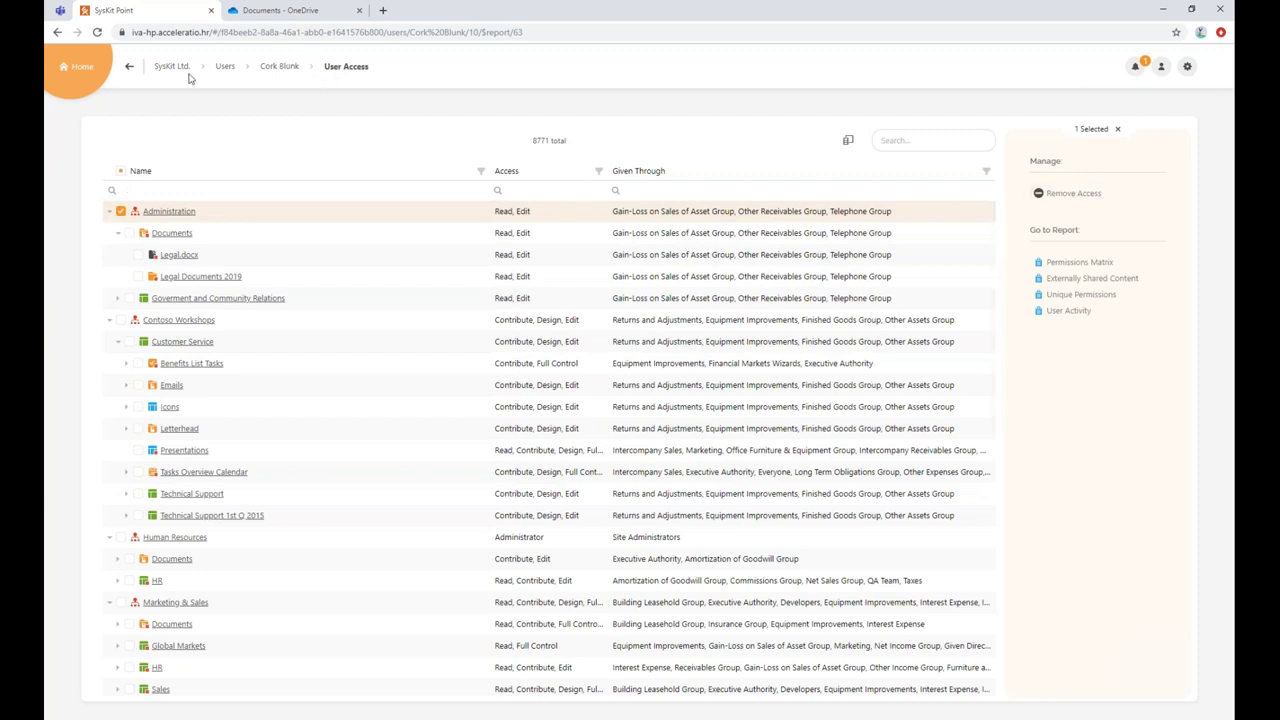
Return to the user's details, open their User Activity report, and review the available date ranges.
{"action": "left_click", "coordinate": [281, 67]}
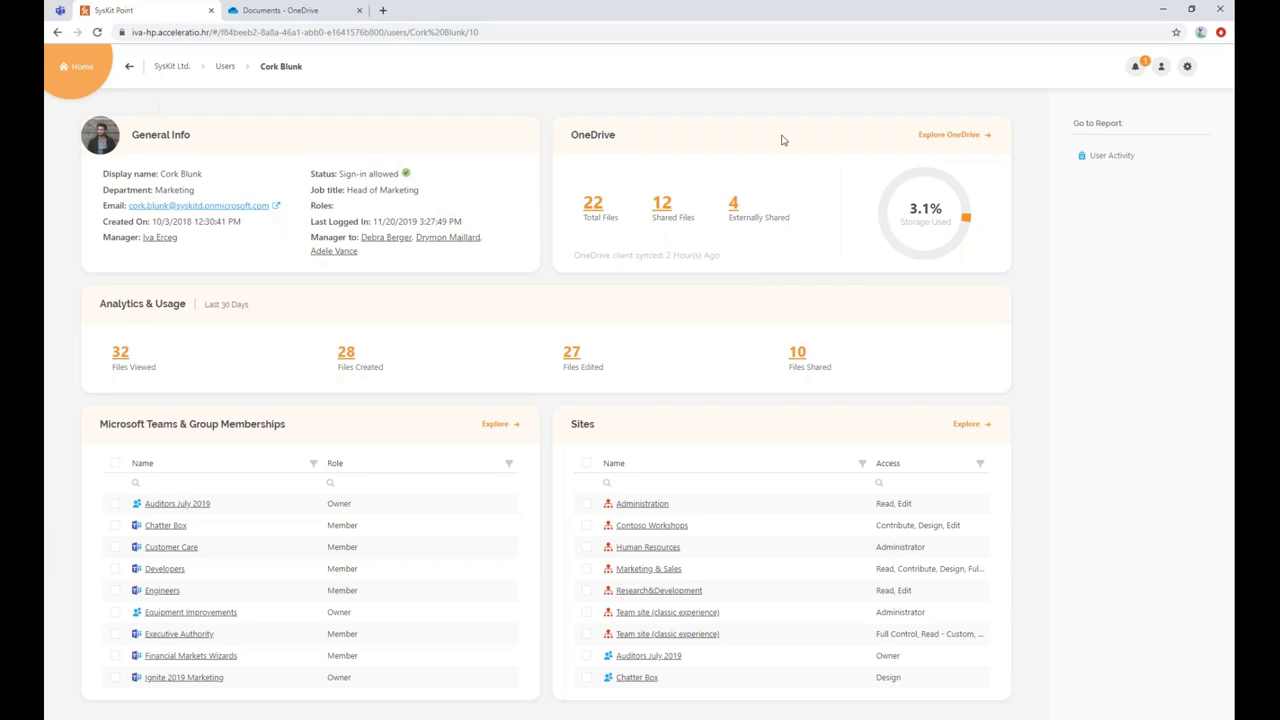
{"action": "left_click", "coordinate": [1090, 163]}
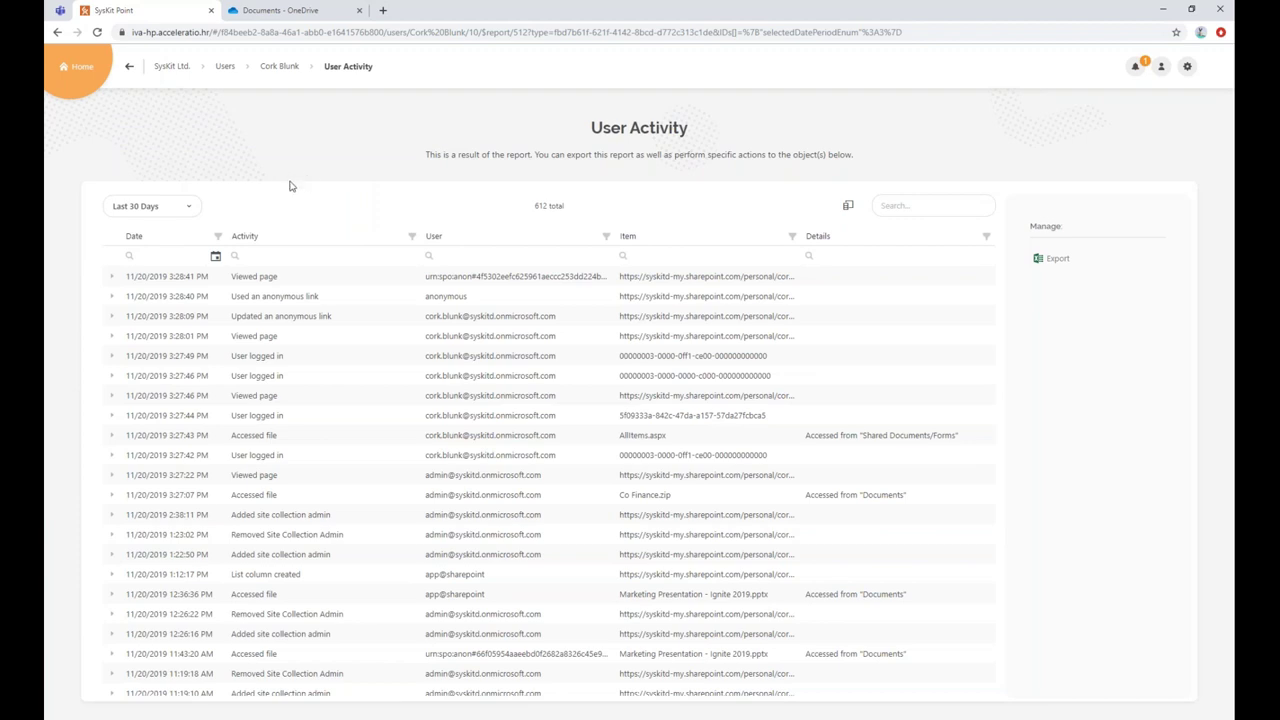
{"action": "left_click", "coordinate": [153, 210]}
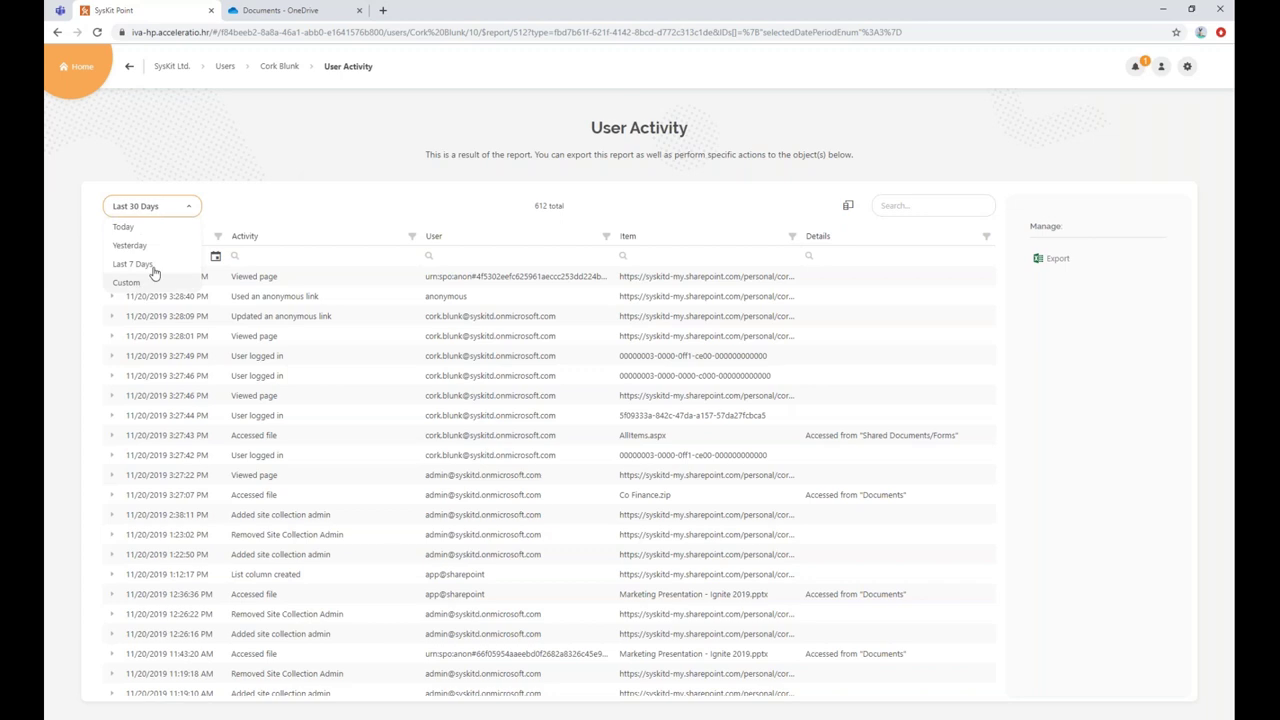
{"action": "left_click", "coordinate": [239, 208]}
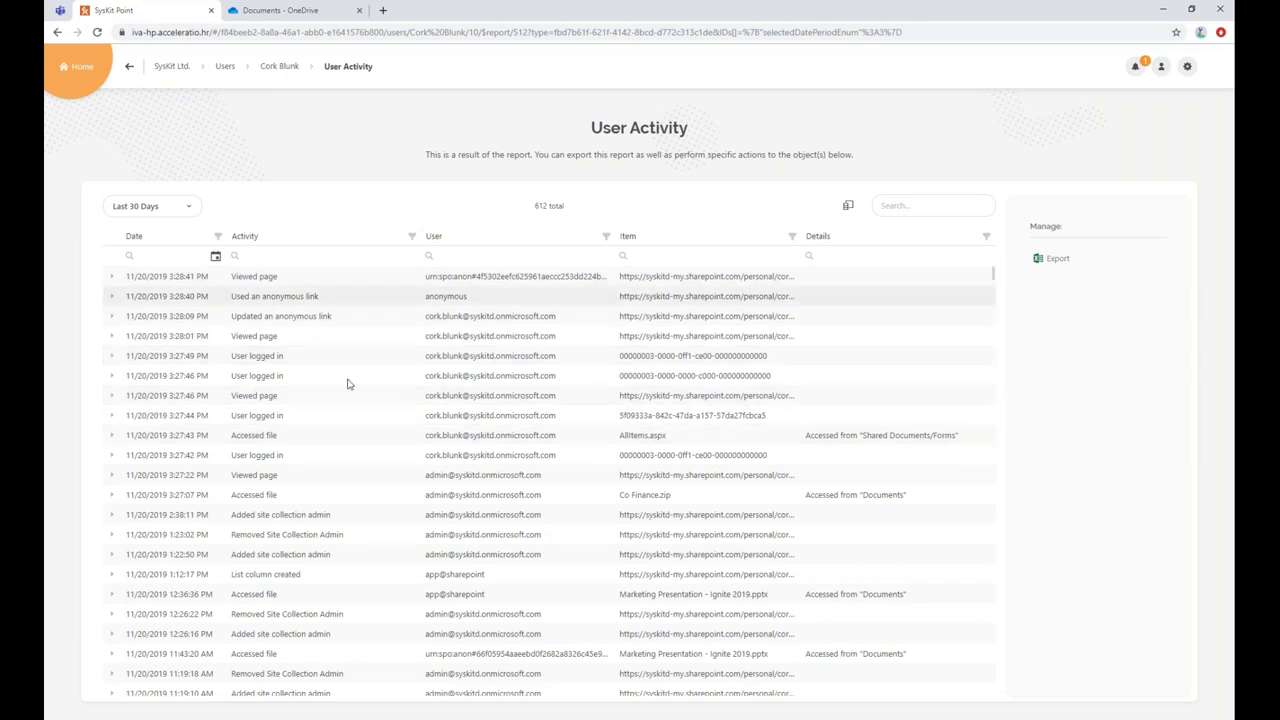
Filter the report's activities to Downloaded file and look through the files the user downloaded.
{"action": "left_click", "coordinate": [411, 236]}
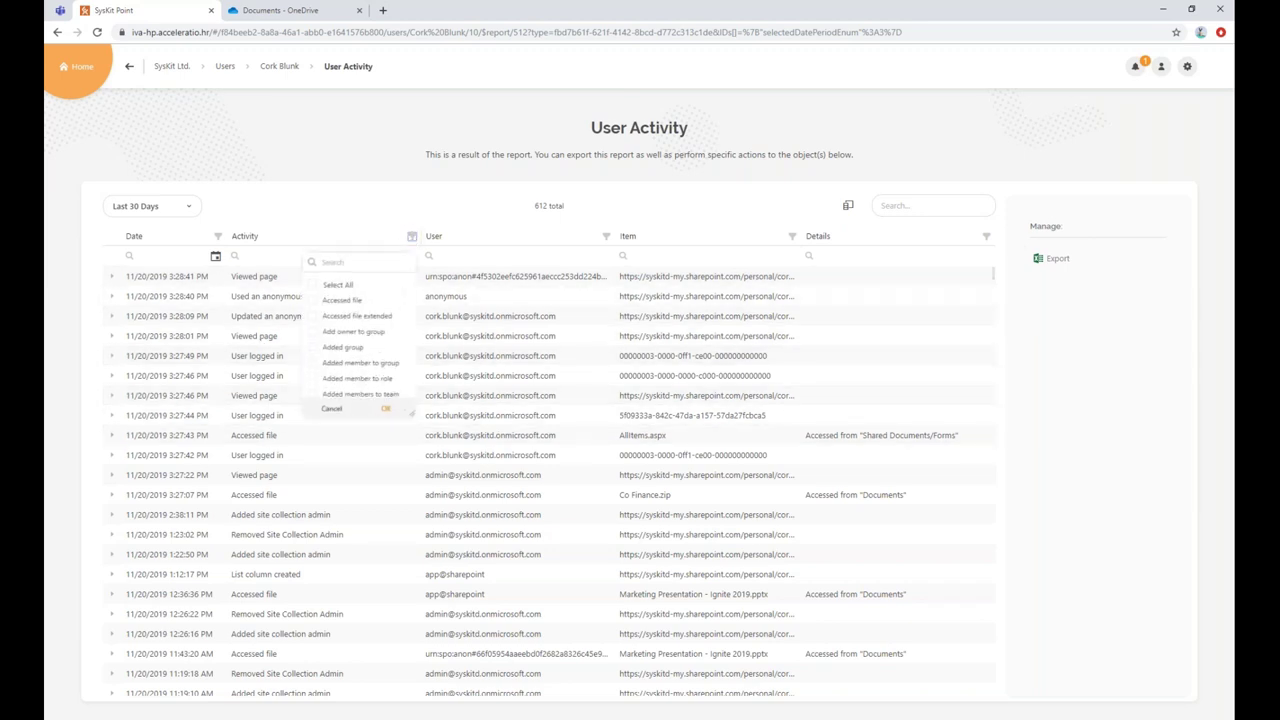
{"action": "left_click_drag", "start_coordinate": [418, 427], "coordinate": [577, 550]}
{"action": "scroll", "coordinate": [434, 408], "scroll_direction": "down", "scroll_amount": 5}
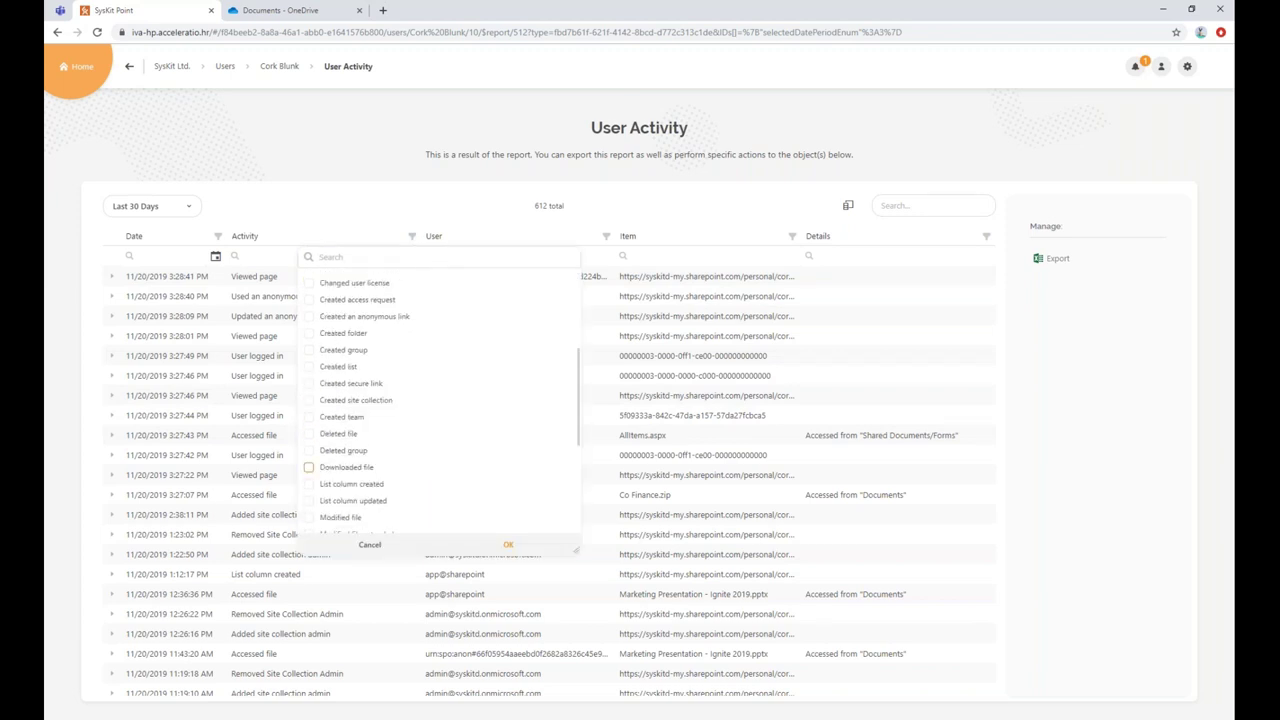
{"action": "left_click", "coordinate": [309, 467]}
{"action": "left_click", "coordinate": [505, 546]}
{"action": "scroll", "coordinate": [369, 401], "scroll_direction": "down", "scroll_amount": 10}
{"action": "scroll", "coordinate": [369, 402], "scroll_direction": "down", "scroll_amount": 3}
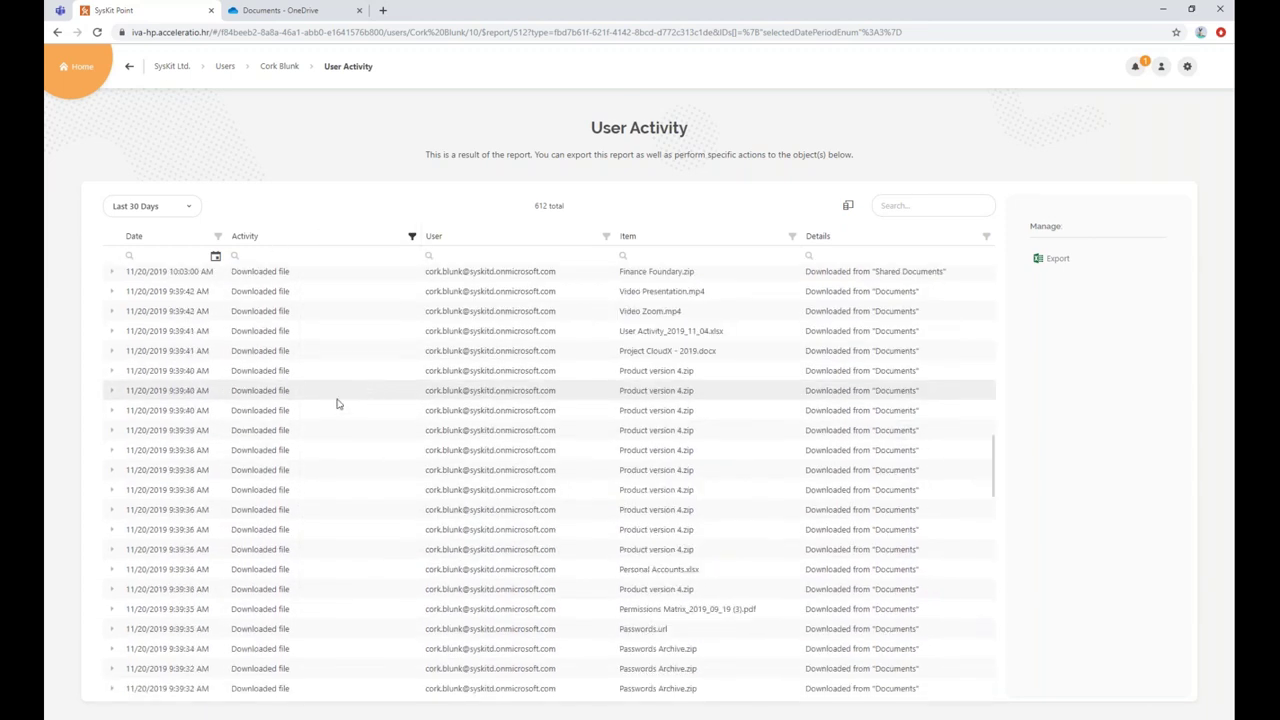
{"action": "scroll", "coordinate": [337, 403], "scroll_direction": "down", "scroll_amount": 2}
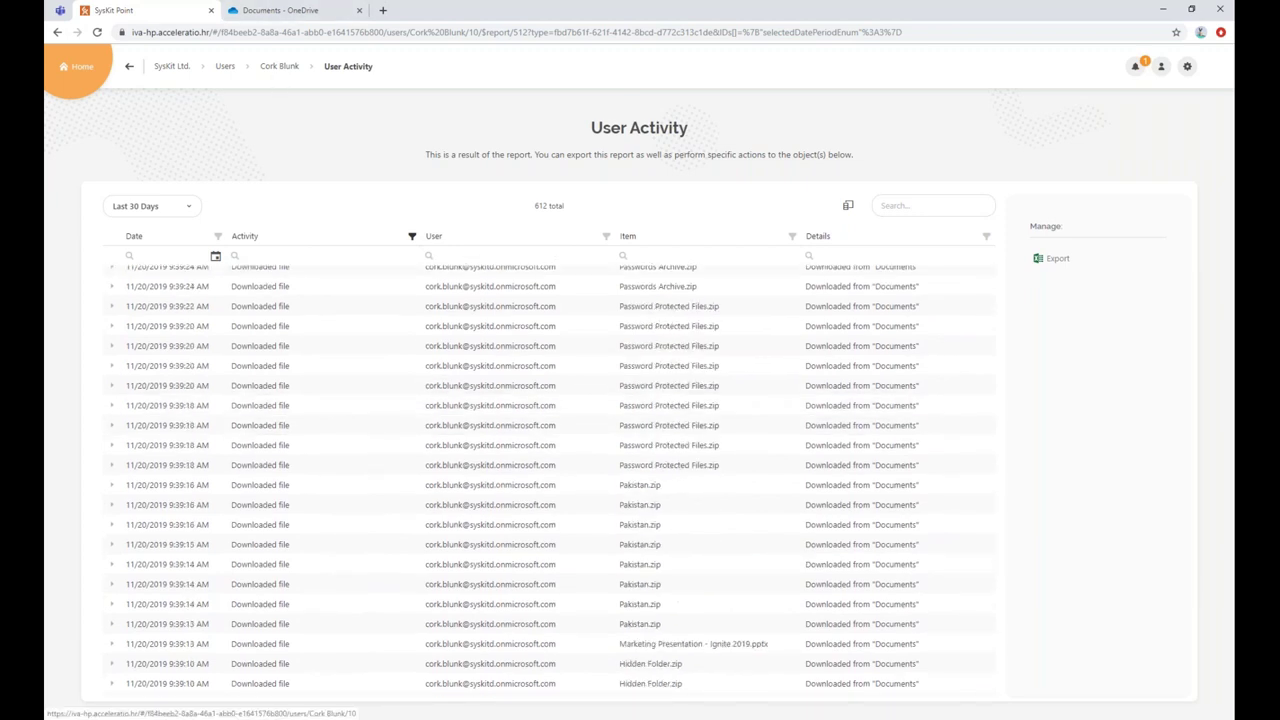
Return to the user's details, open the shared files activity, and expand the sharing event for the Marketing Research 2018 folder.
{"action": "left_click", "coordinate": [281, 67]}
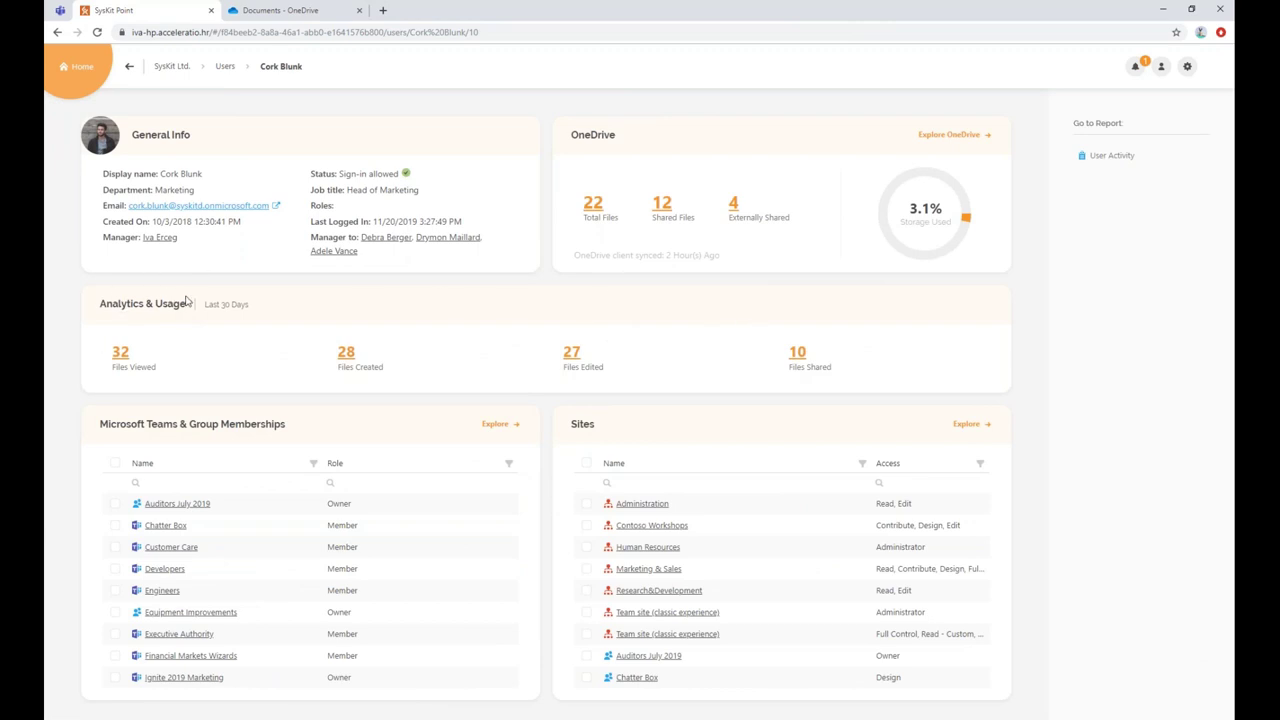
{"action": "left_click", "coordinate": [806, 354]}
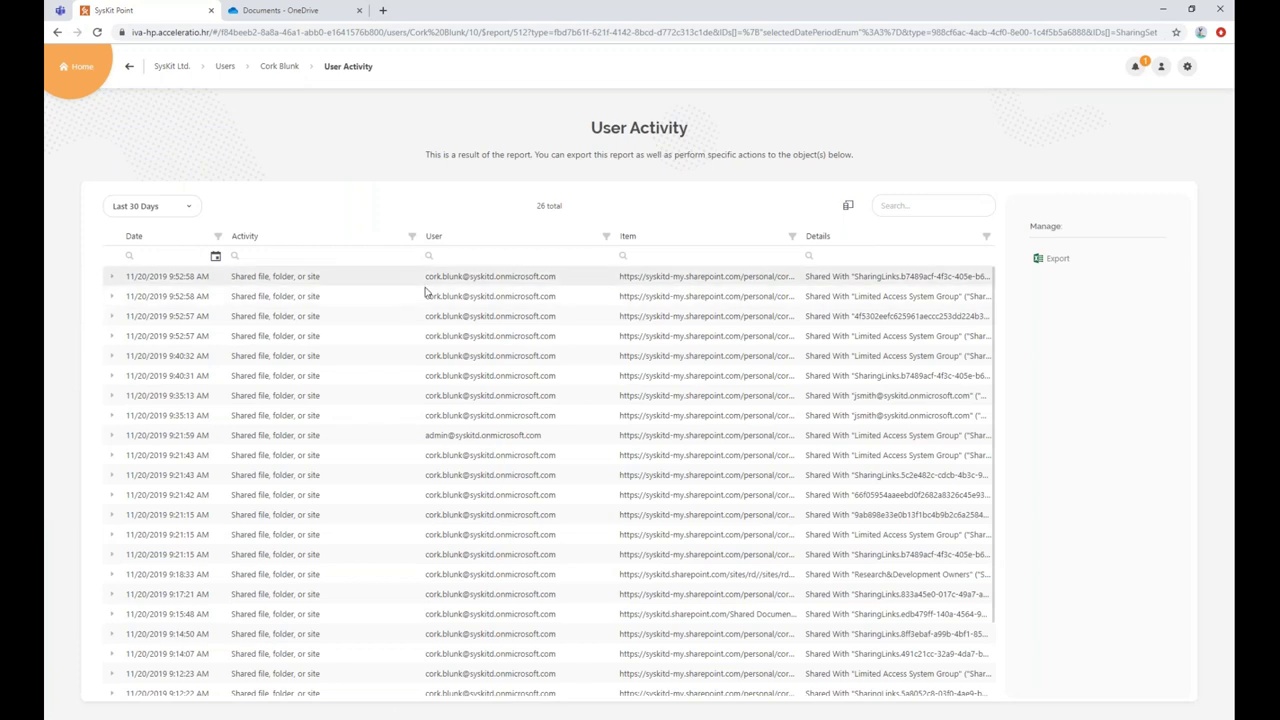
{"action": "left_click", "coordinate": [112, 396]}
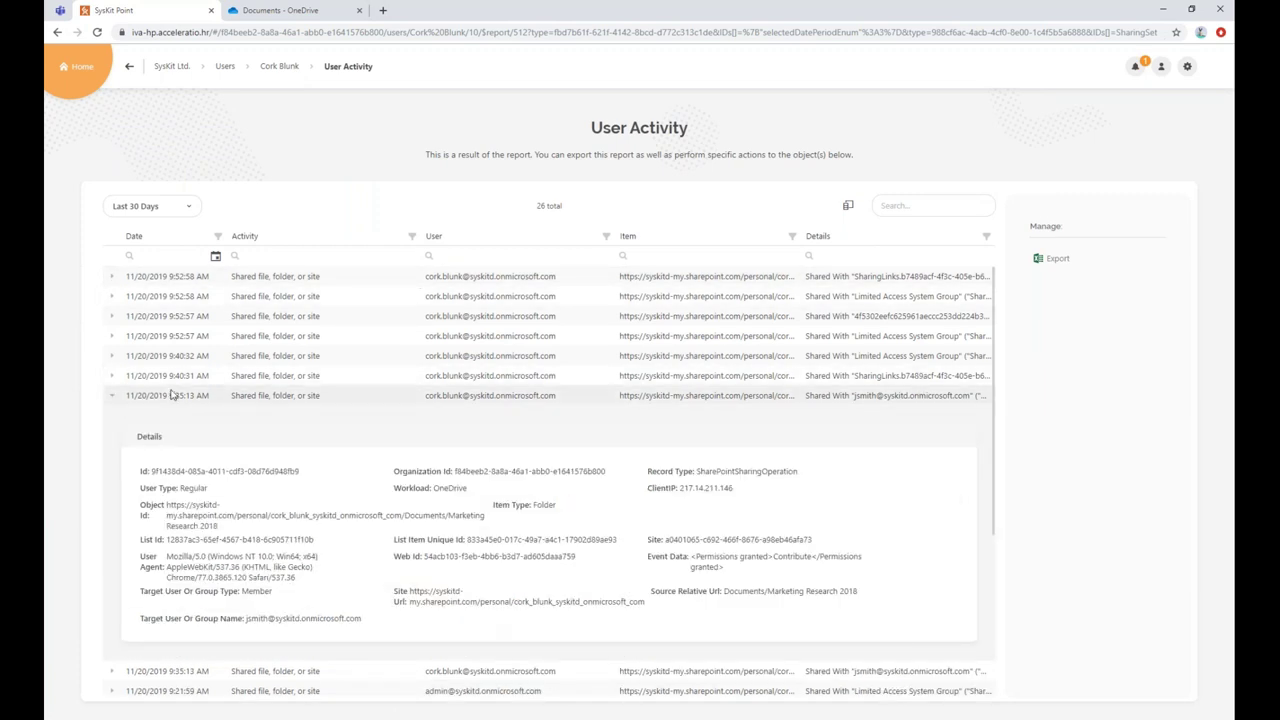
Go back to the list of all users and reopen the same Marketing user's details.
{"action": "left_click", "coordinate": [225, 66]}
{"action": "left_click", "coordinate": [428, 285]}
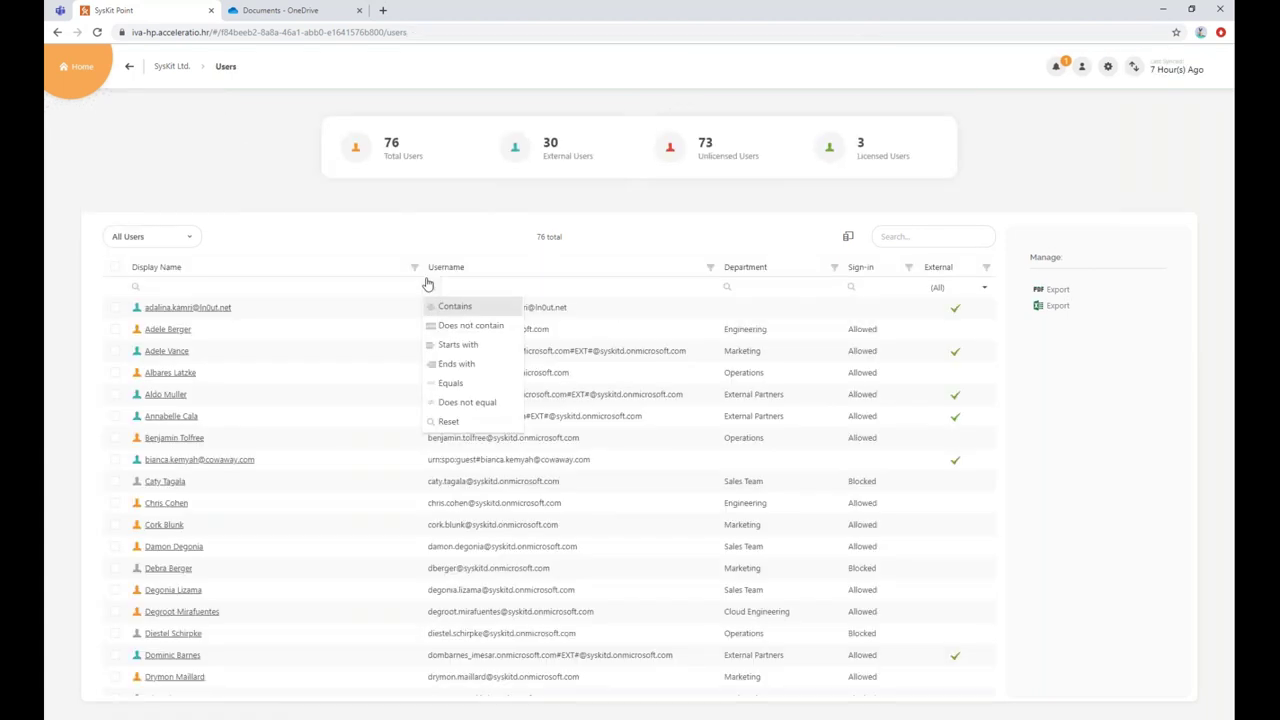
{"action": "left_click", "coordinate": [162, 525]}
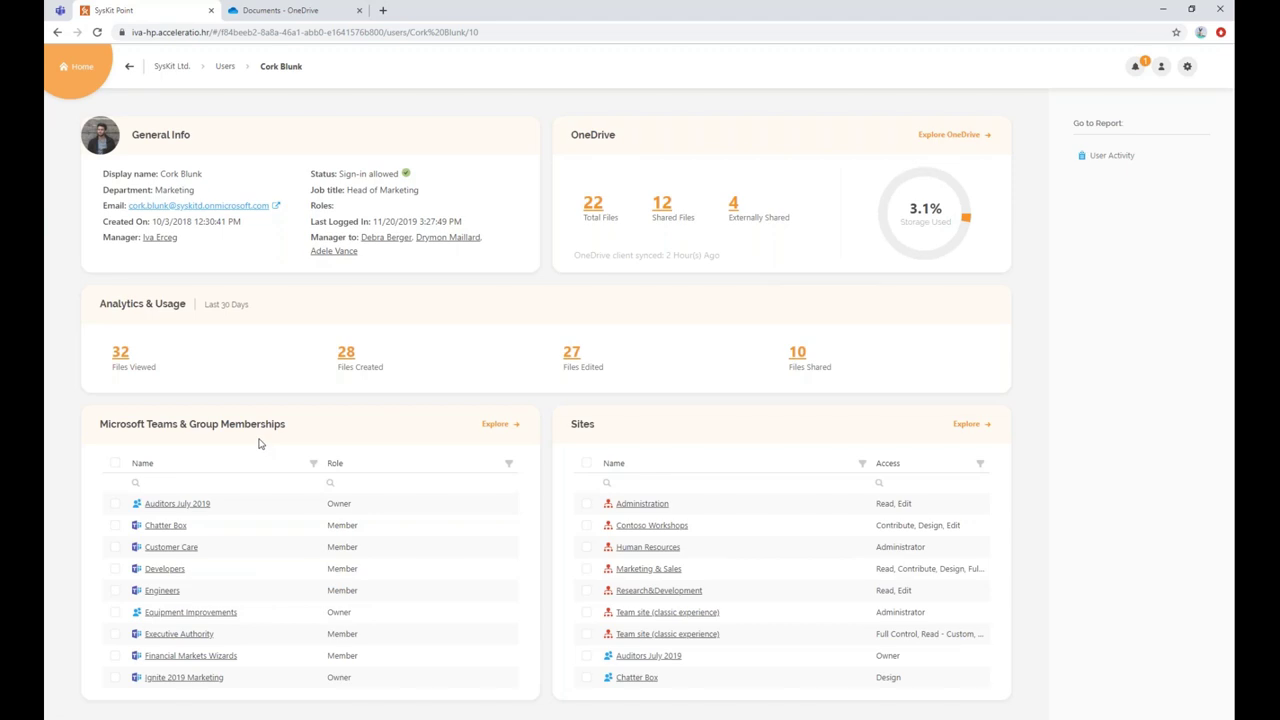
Open the External Users report from the Report Center and check who added the external user to the Legal site and when.
{"action": "left_click", "coordinate": [178, 70]}
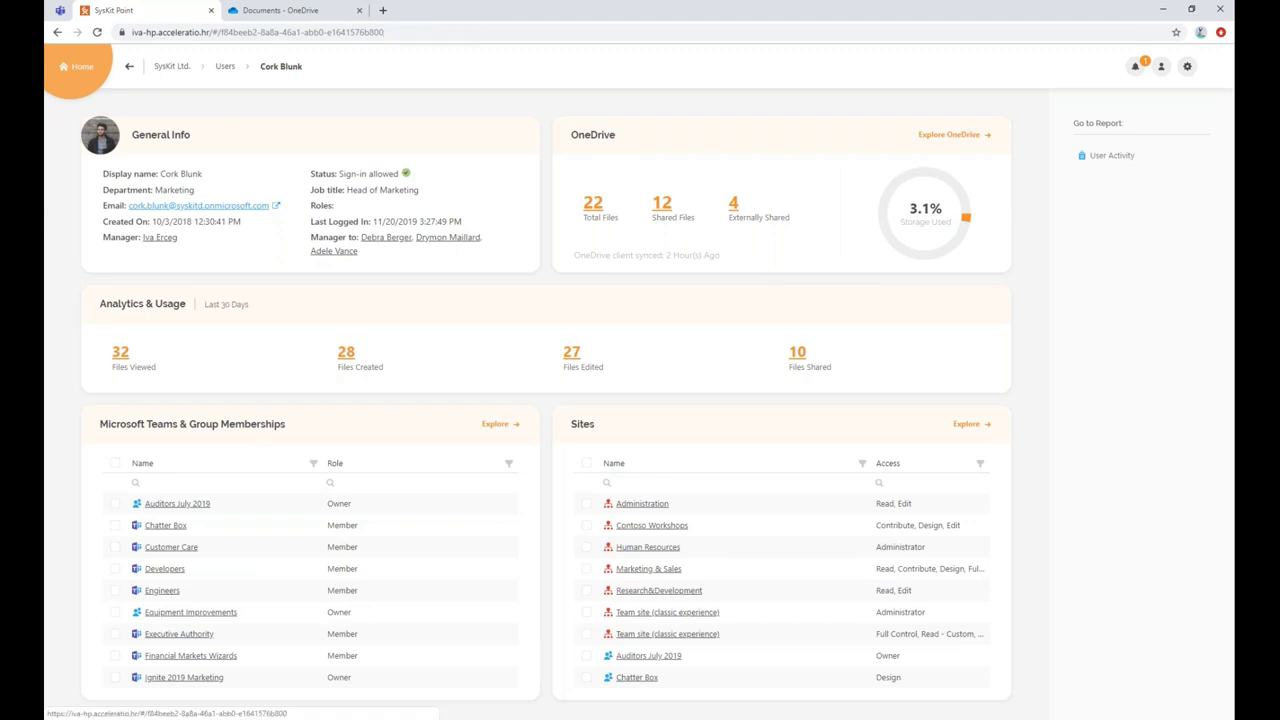
{"action": "left_click", "coordinate": [513, 357]}
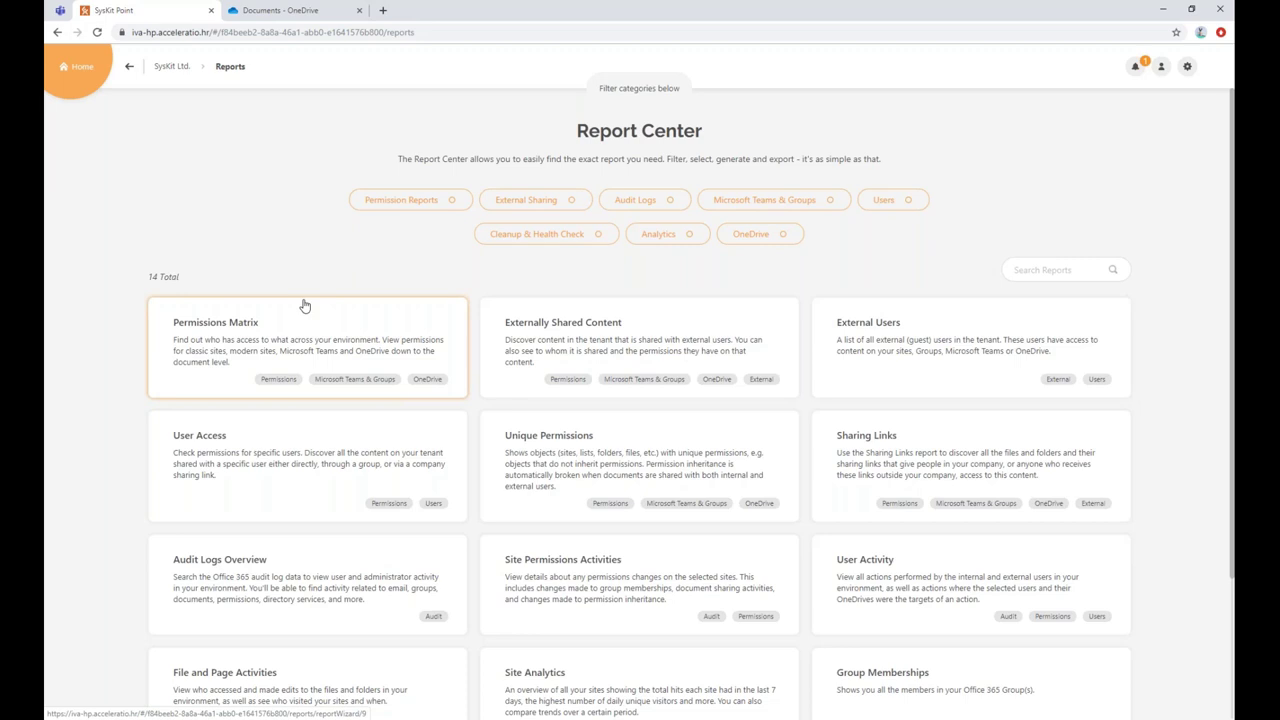
{"action": "left_click", "coordinate": [889, 324]}
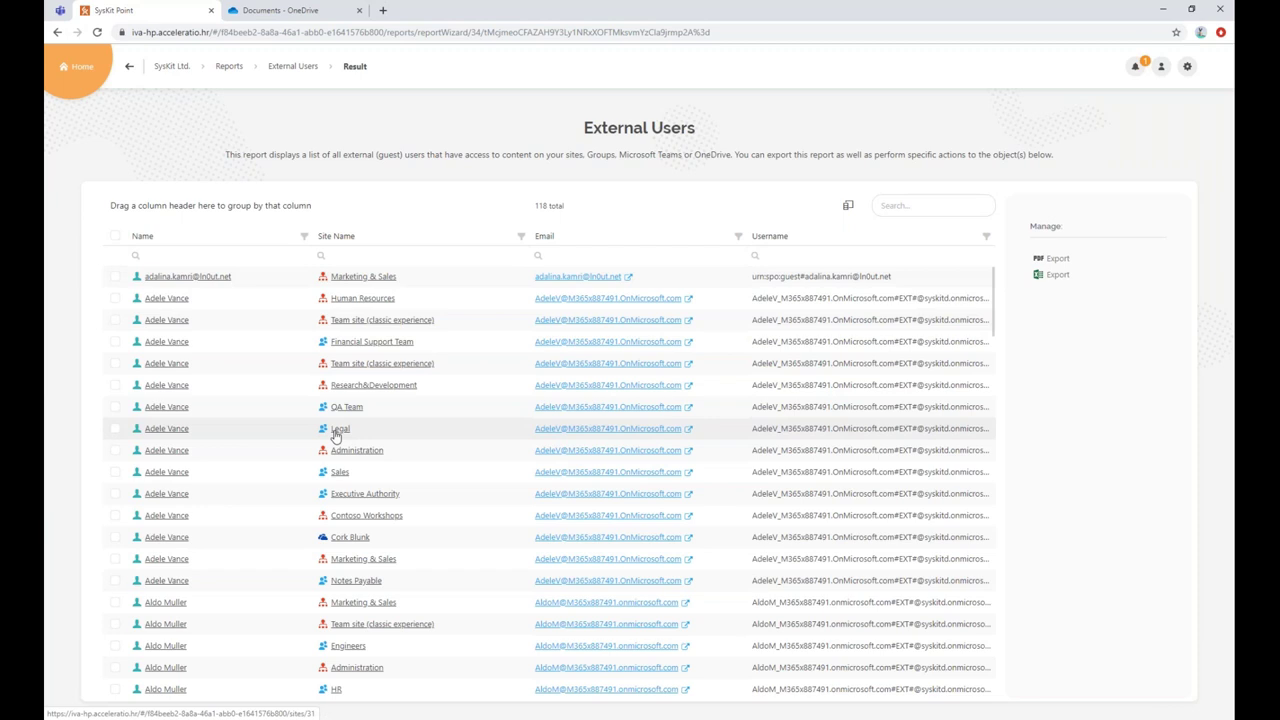
{"action": "left_click", "coordinate": [116, 430]}
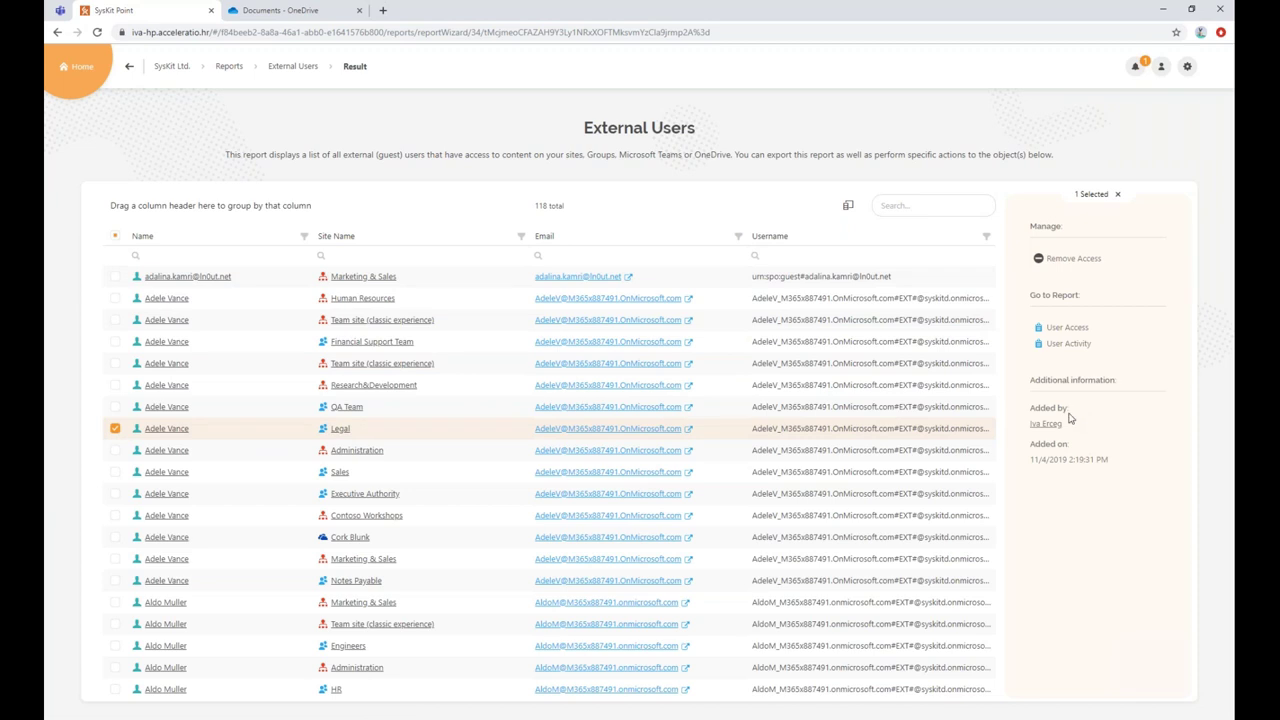
{"action": "left_click", "coordinate": [116, 428]}
Run the Sharing Links report for all Office 365 Groups with all link types and expand the users of Sales Plan 2018.docx.
{"action": "left_click", "coordinate": [128, 70]}
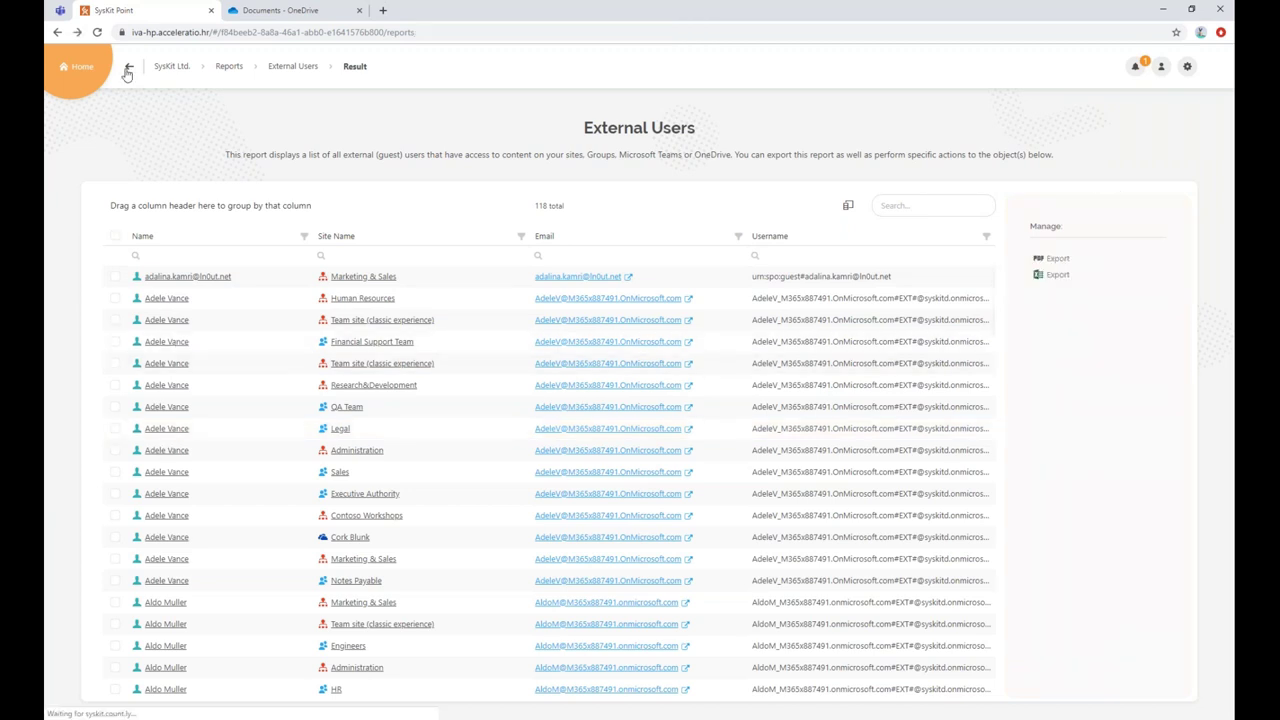
{"action": "scroll", "coordinate": [854, 366], "scroll_direction": "down", "scroll_amount": 1}
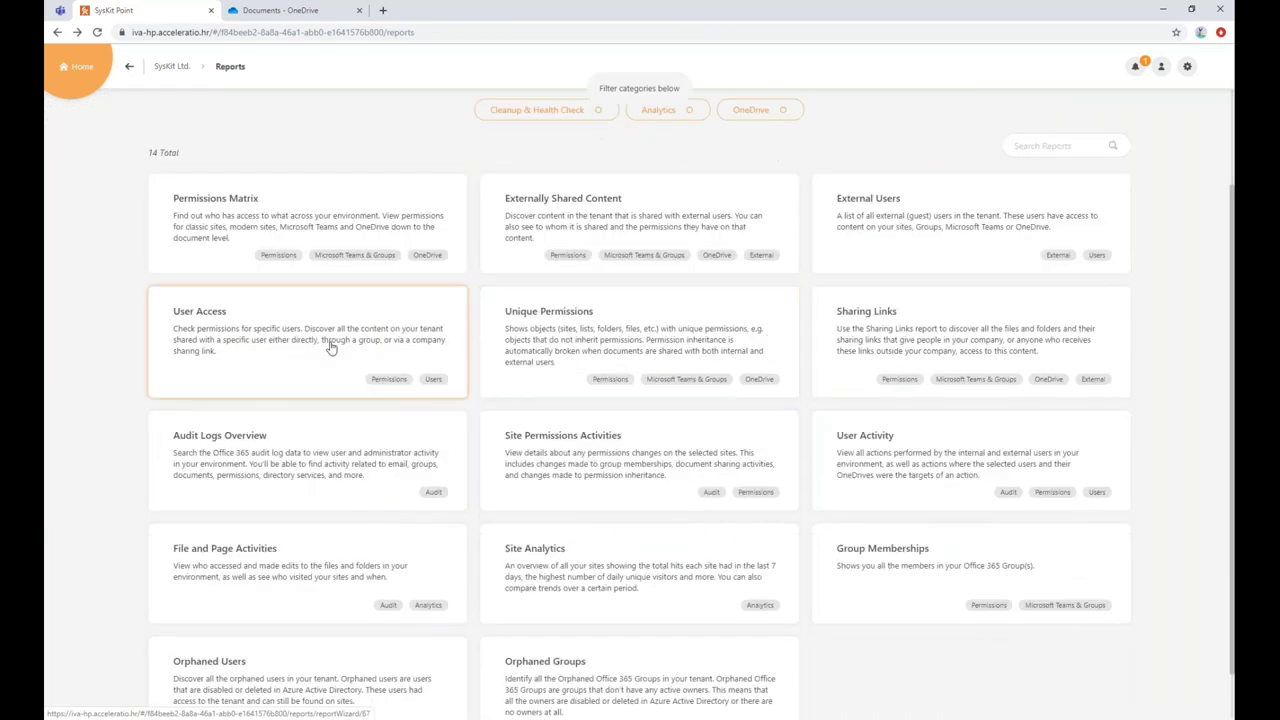
{"action": "left_click", "coordinate": [831, 319]}
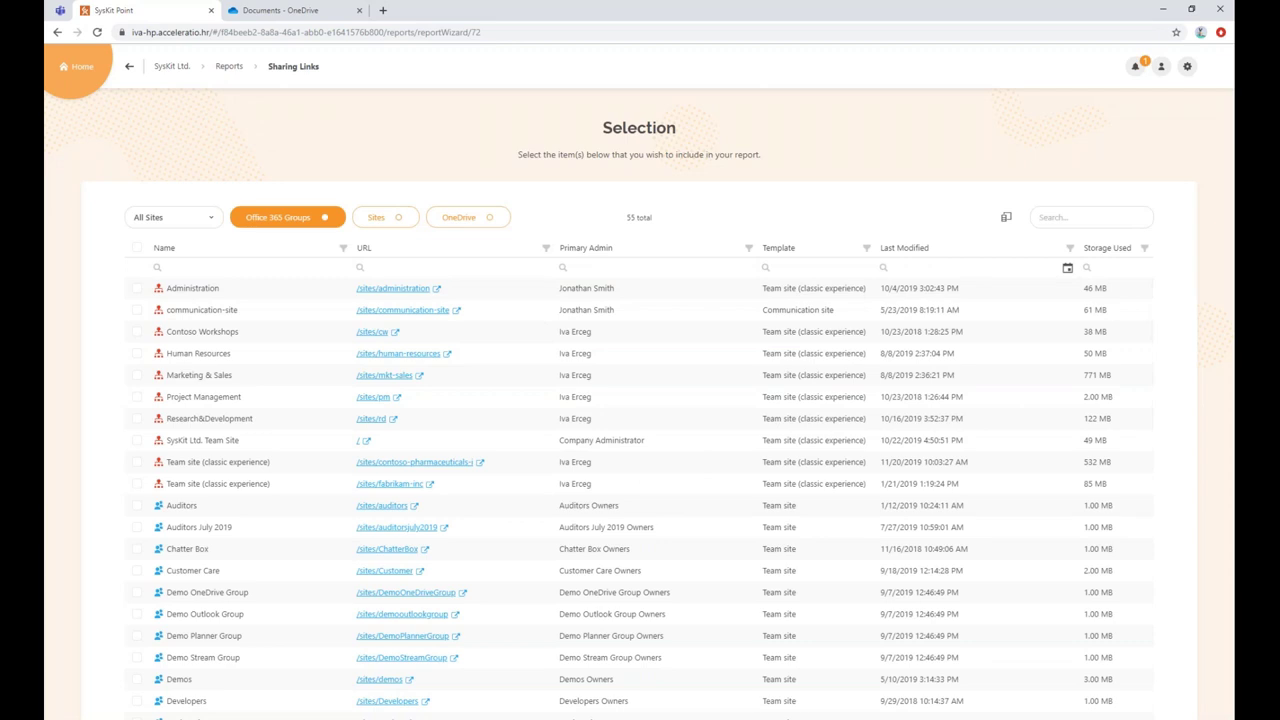
{"action": "left_click", "coordinate": [283, 222]}
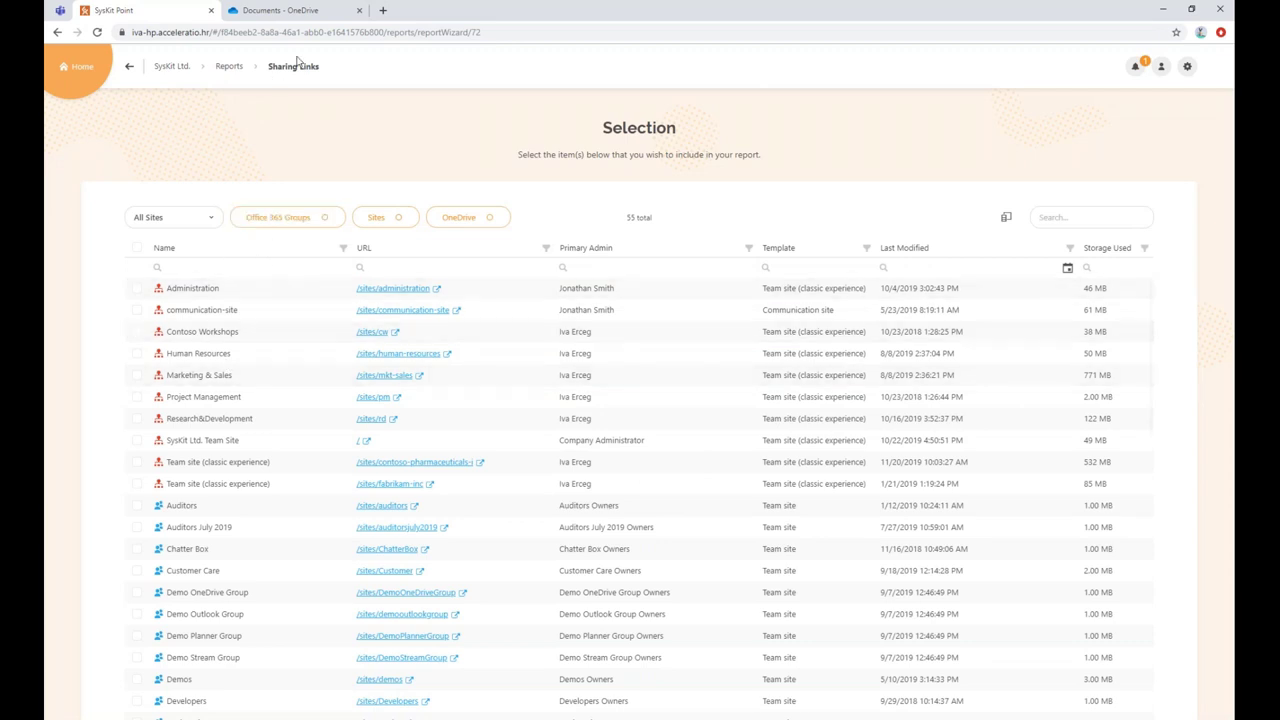
{"action": "left_click", "coordinate": [259, 216]}
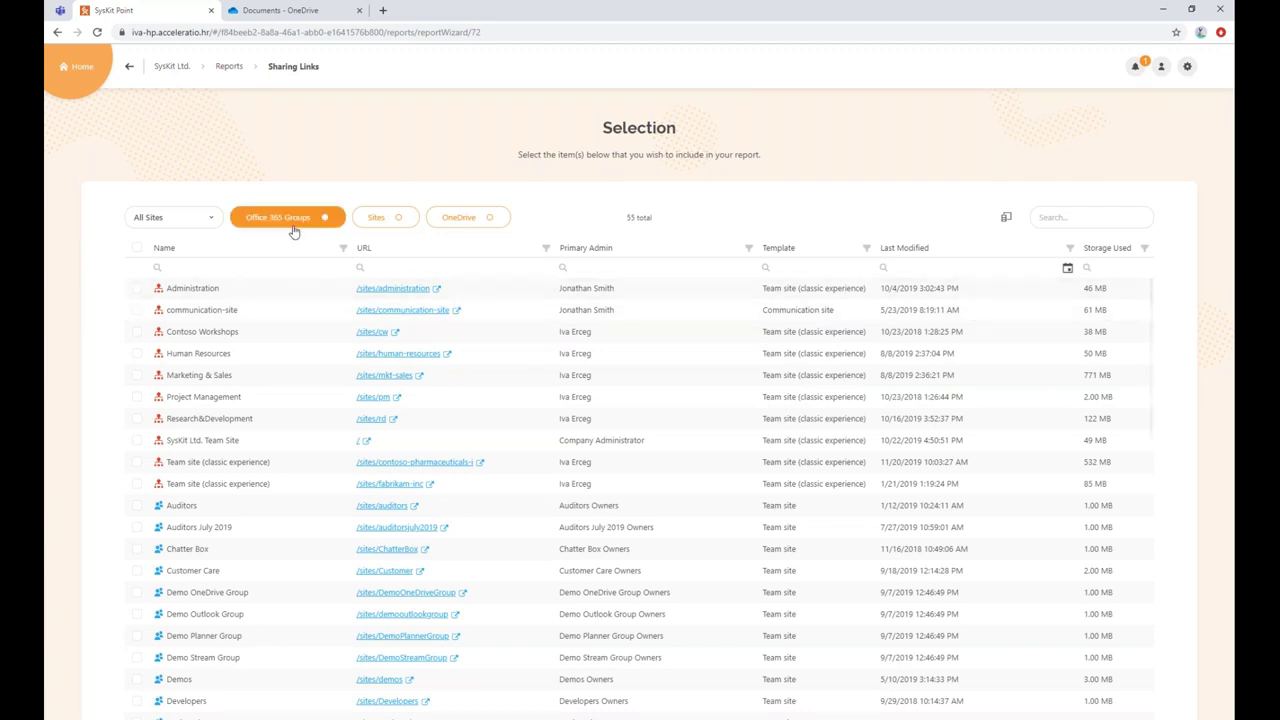
{"action": "left_click", "coordinate": [293, 227]}
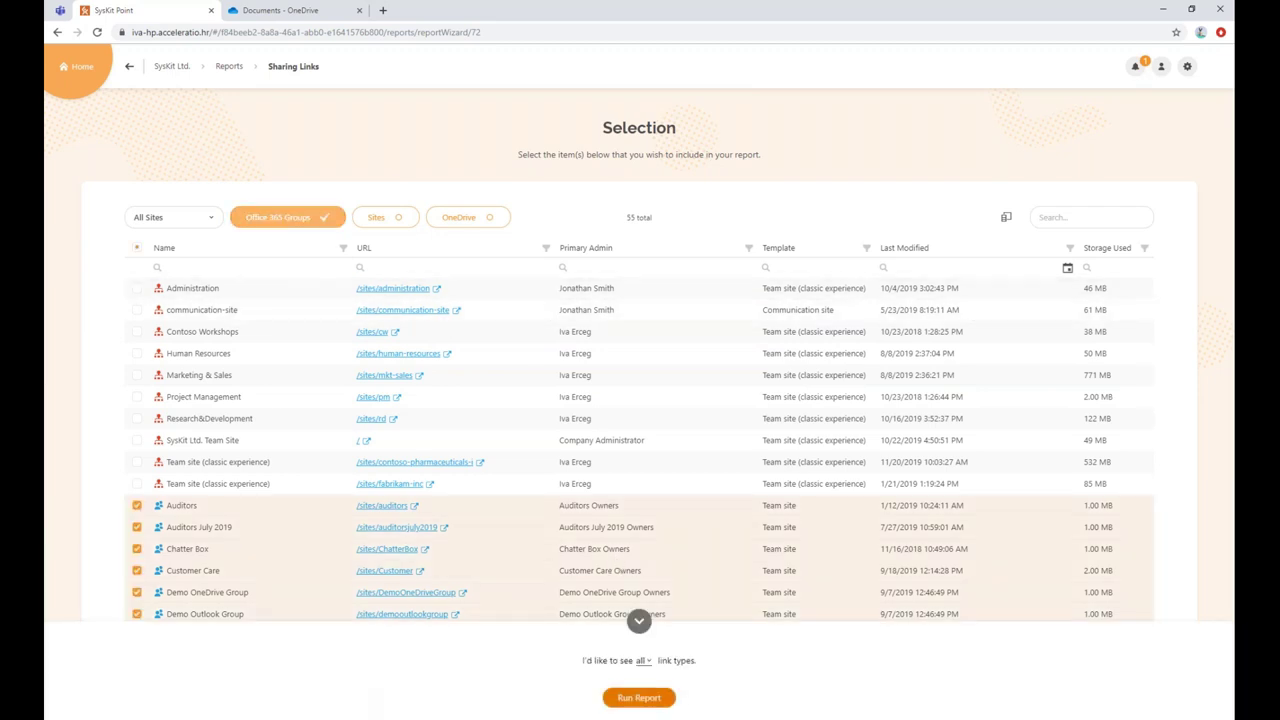
{"action": "left_click", "coordinate": [616, 697]}
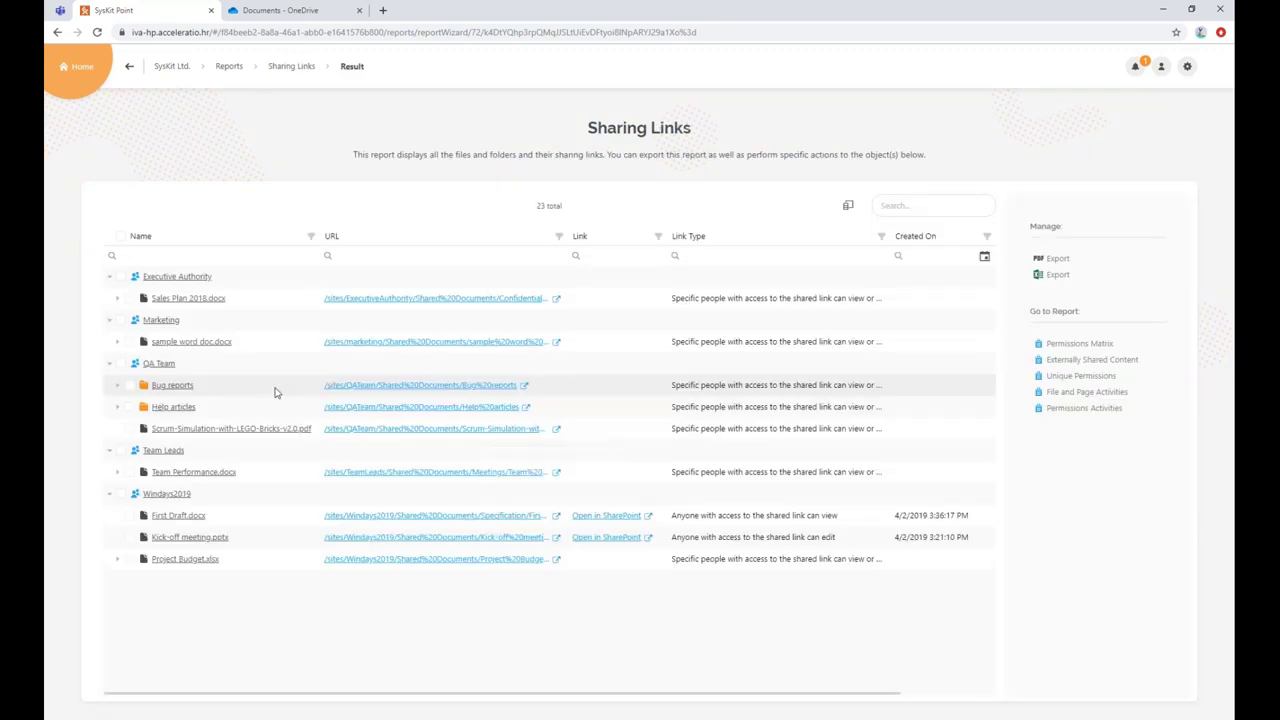
{"action": "left_click", "coordinate": [118, 298]}
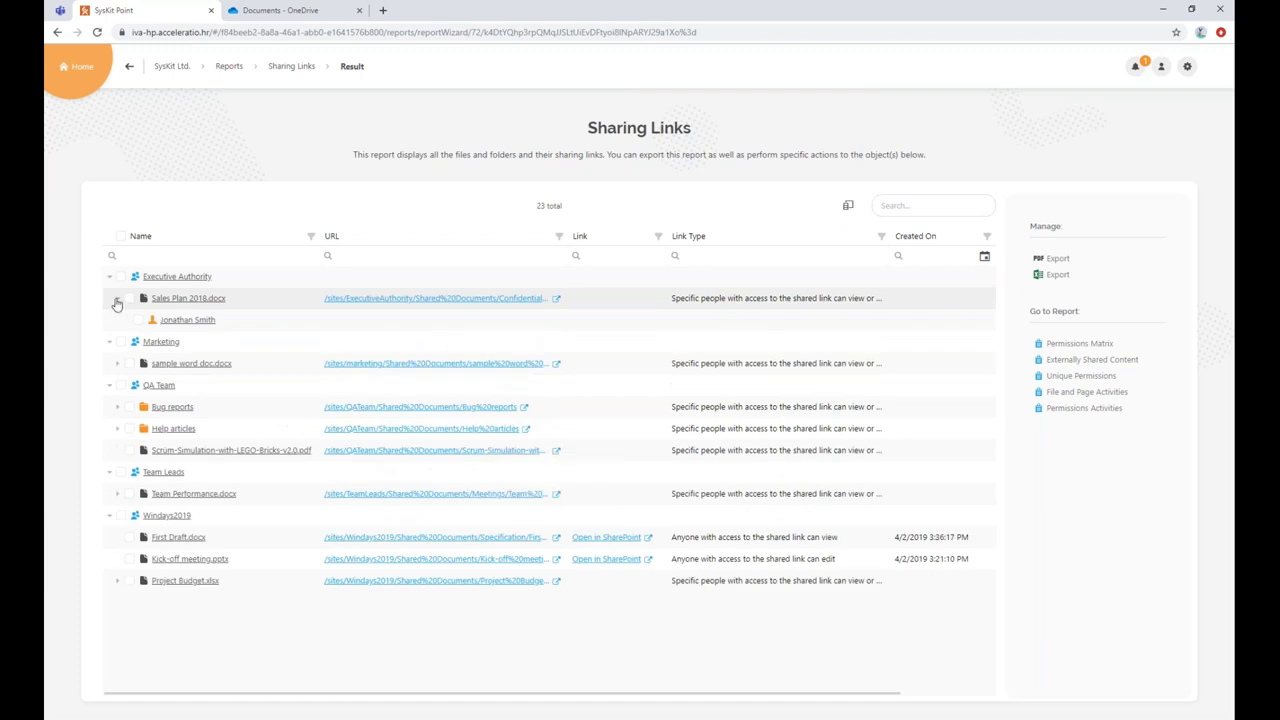
Return to the Report Center, look through the available reports, and go back to the Users overview.
{"action": "left_click", "coordinate": [229, 66]}
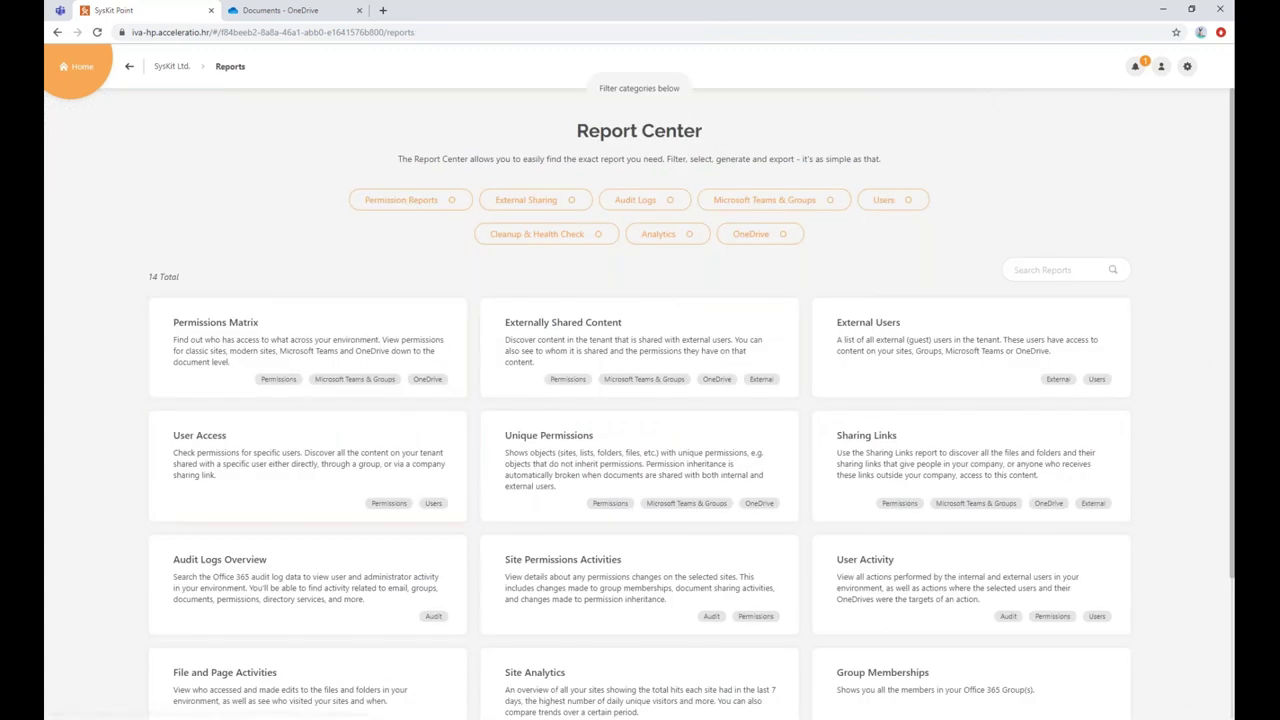
{"action": "scroll", "coordinate": [277, 414], "scroll_direction": "down", "scroll_amount": 2}
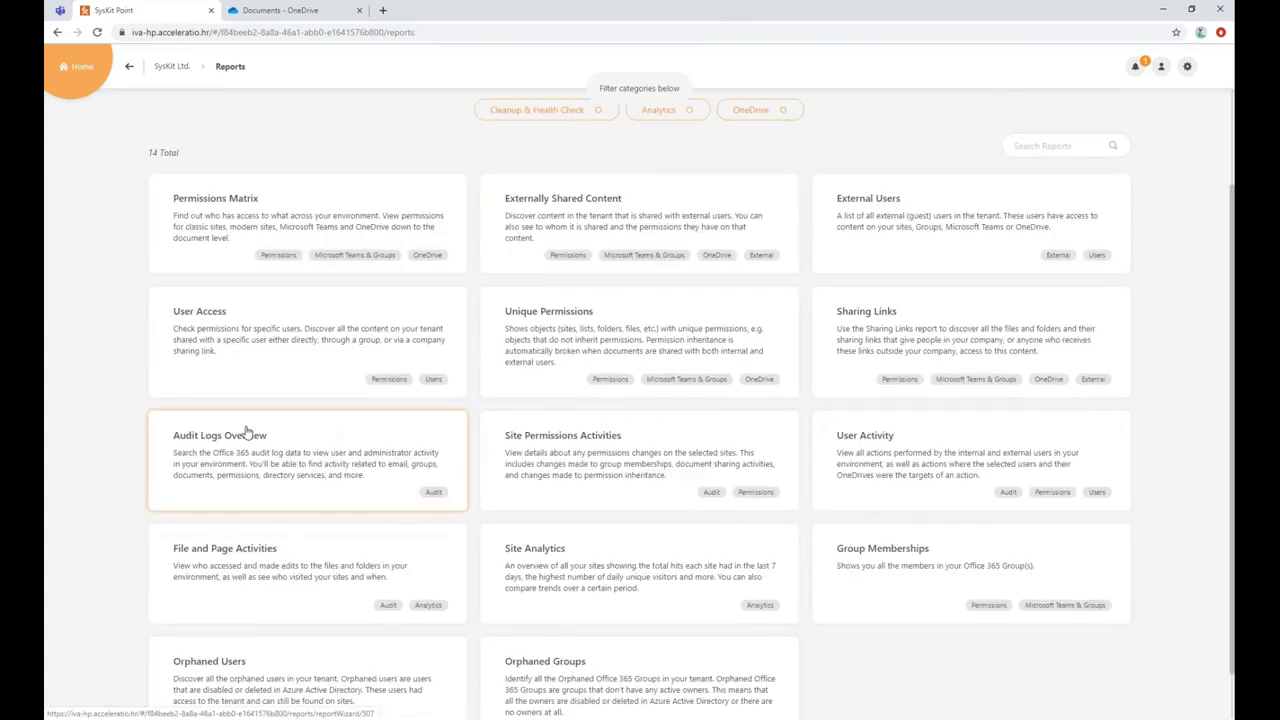
{"action": "left_click", "coordinate": [166, 67]}
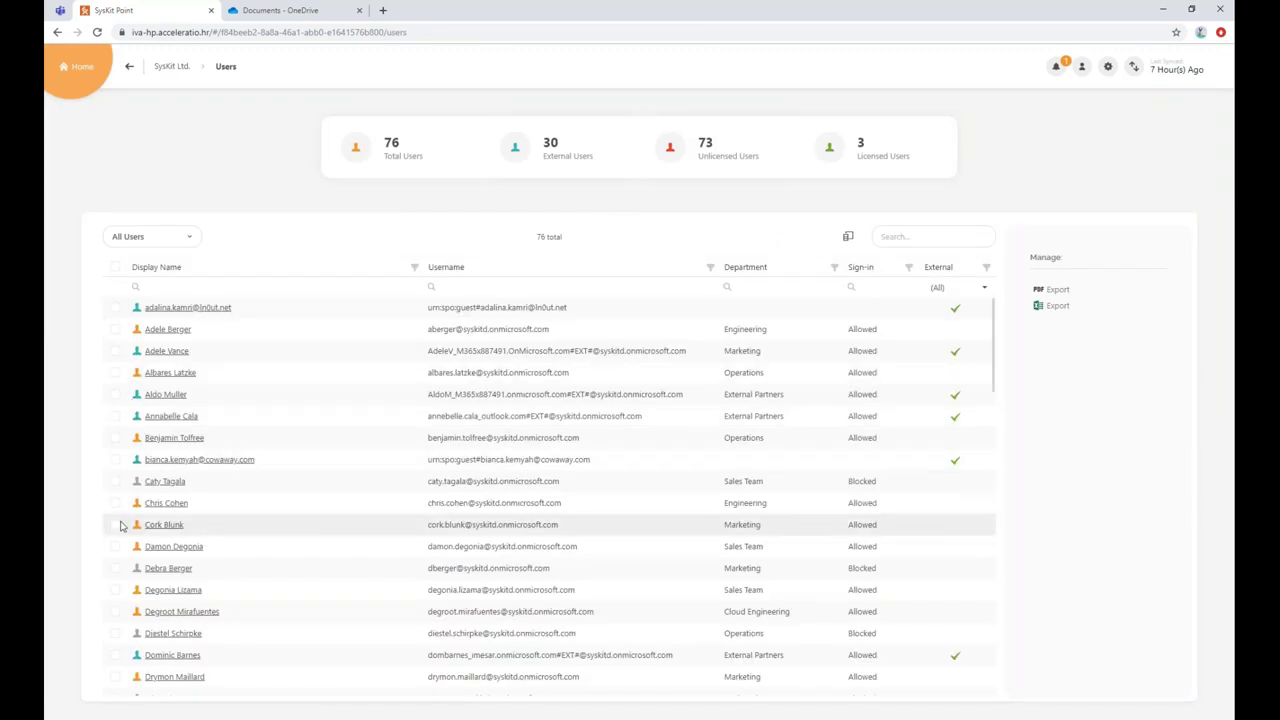
Select the previously reviewed Marketing user to see the available reports, clear the selection, and open the user's details.
{"action": "left_click", "coordinate": [115, 524]}
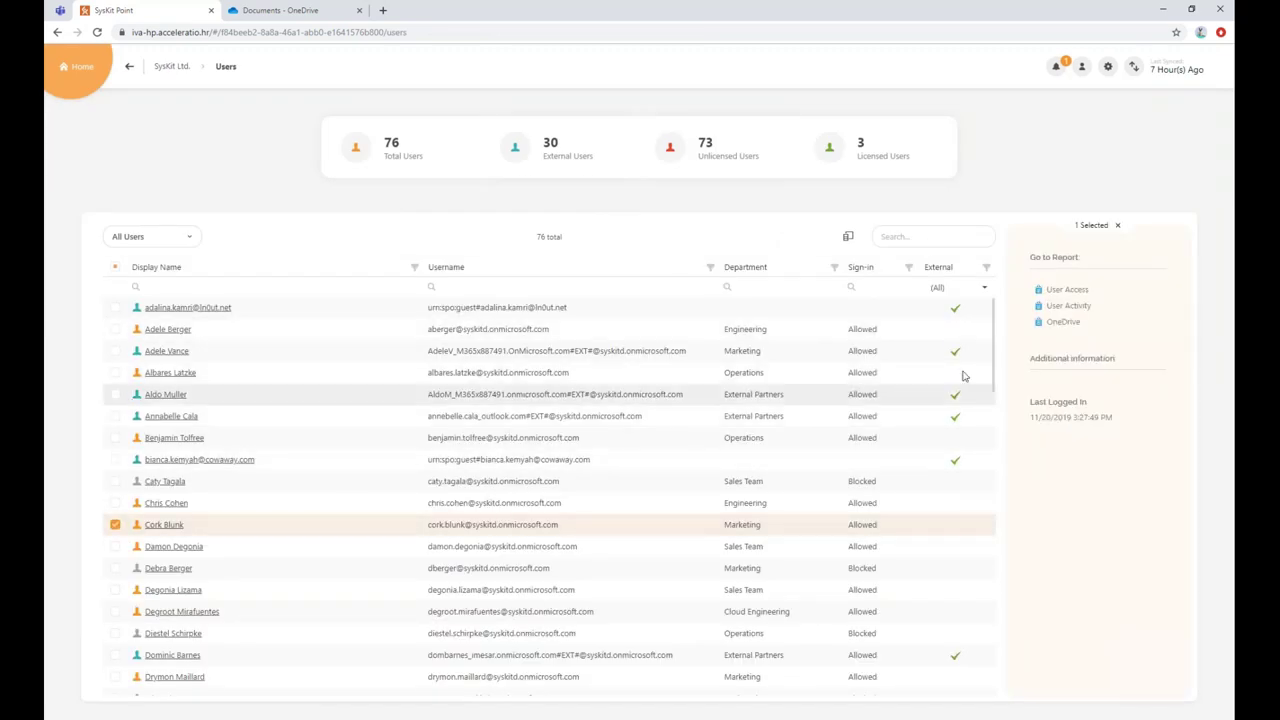
{"action": "left_click", "coordinate": [115, 524]}
{"action": "left_click", "coordinate": [155, 525]}
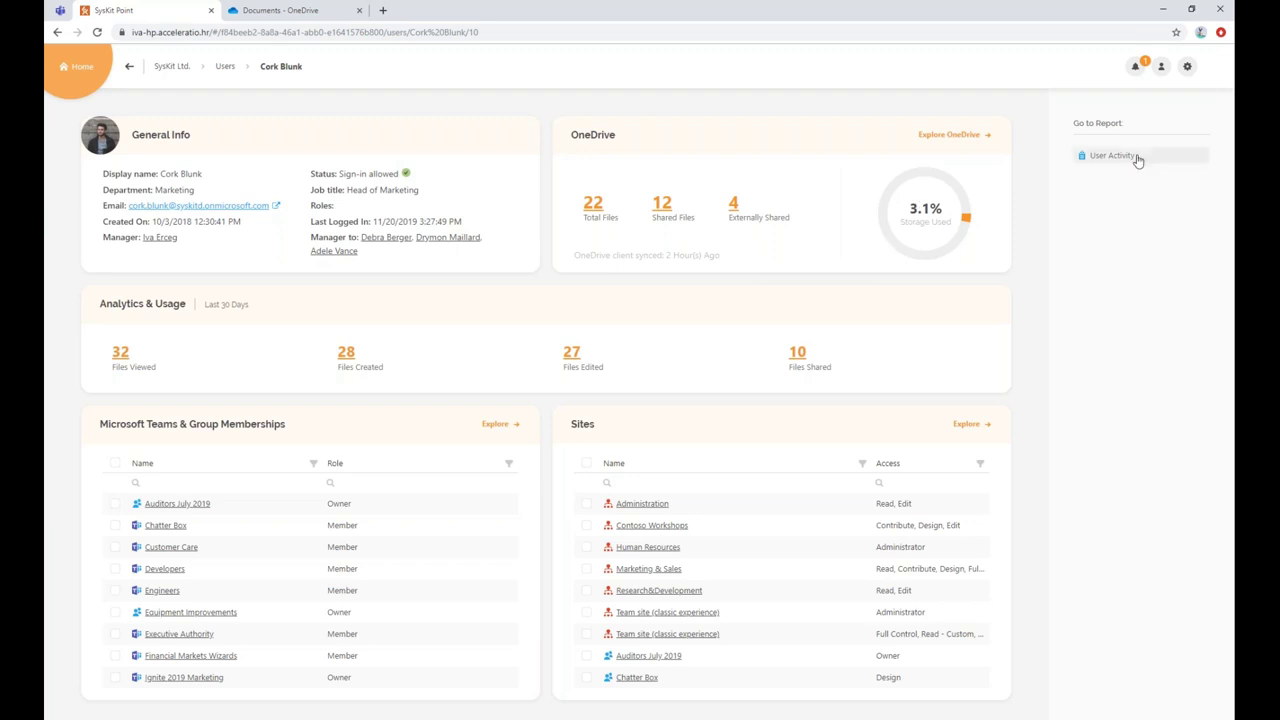
Leave the user's details and open the tenant's Microsoft Teams & Groups overview.
{"action": "left_click", "coordinate": [228, 66]}
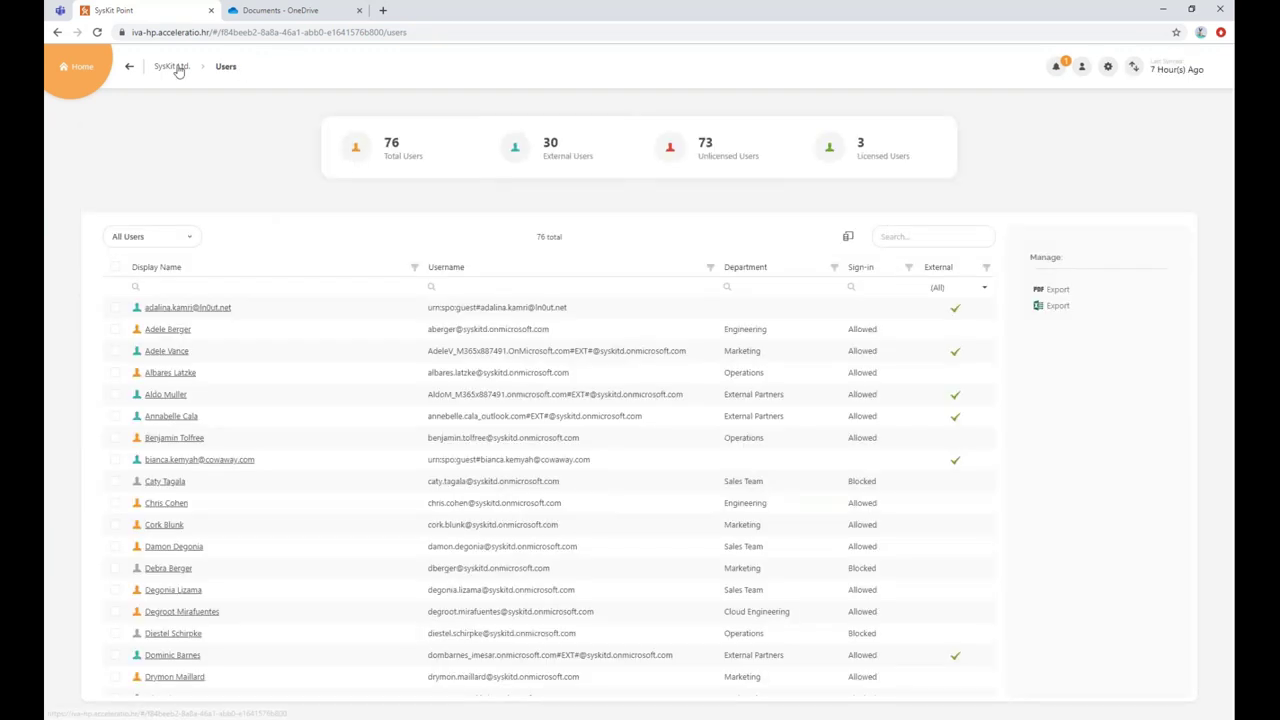
{"action": "left_click", "coordinate": [172, 67]}
{"action": "left_click", "coordinate": [610, 268]}
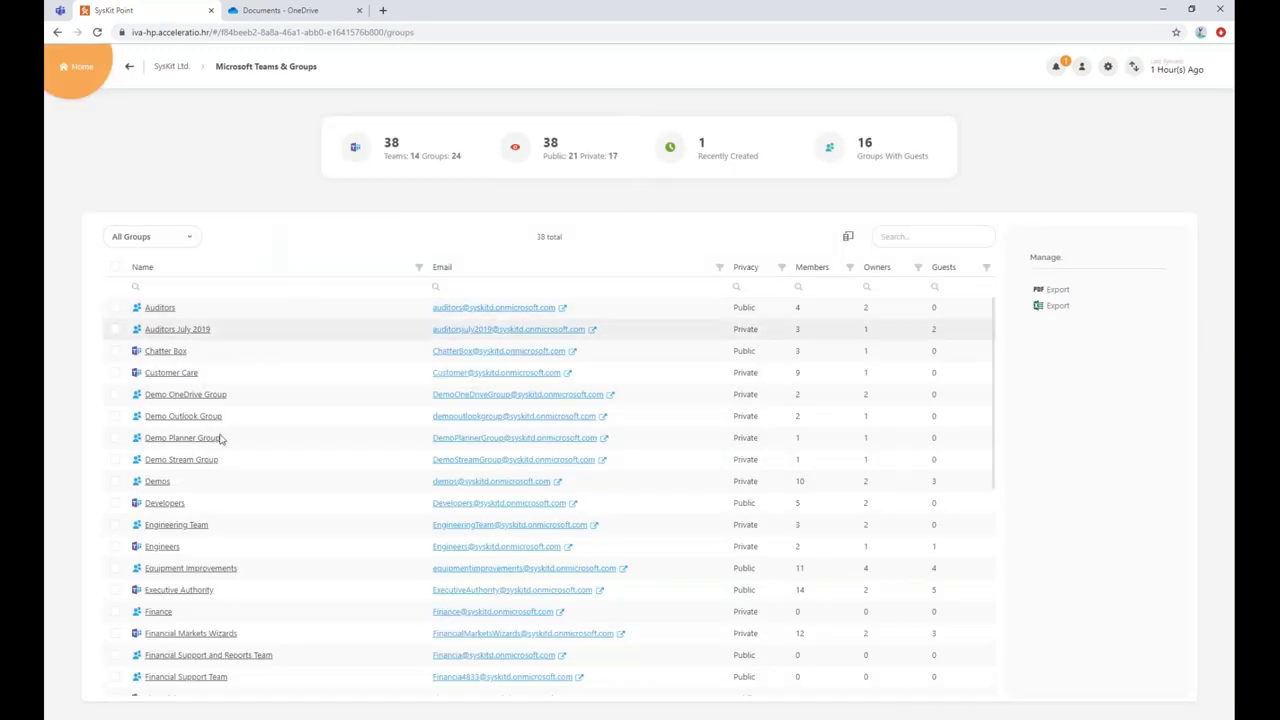
Open the QA Team group's details, view its Permissions Activities report, and return to the group's details.
{"action": "scroll", "coordinate": [215, 480], "scroll_direction": "down", "scroll_amount": 5}
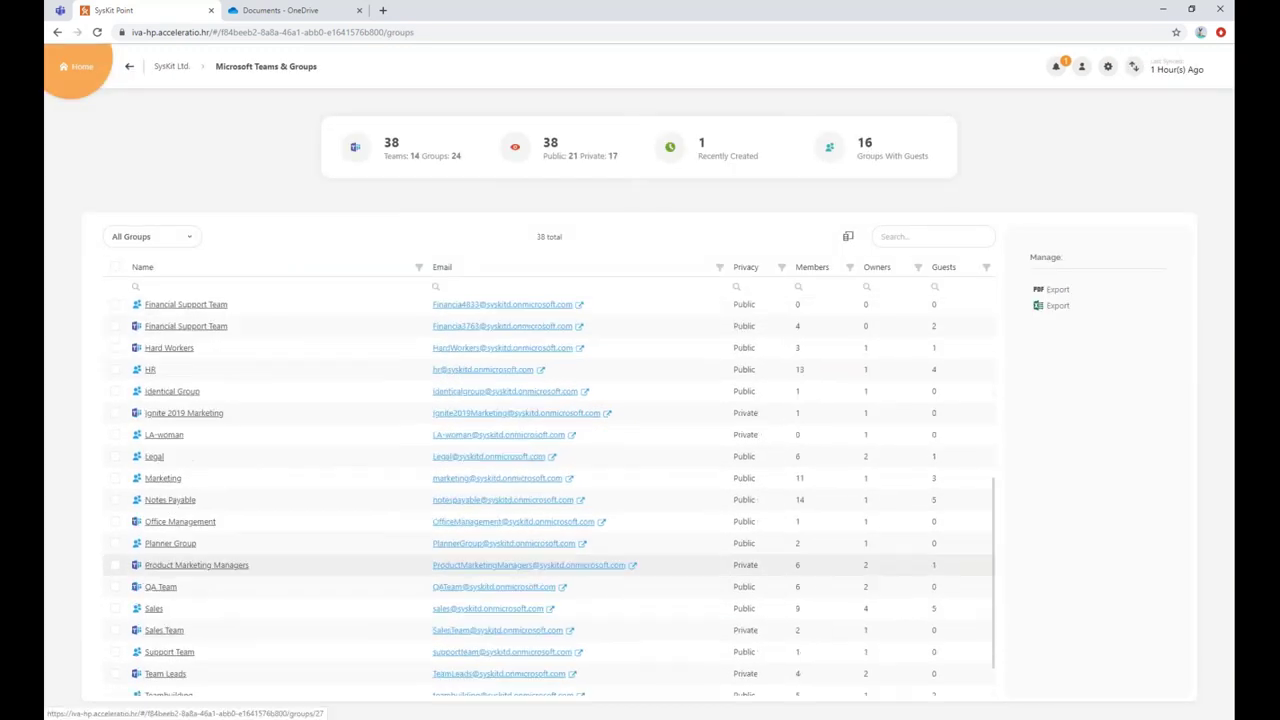
{"action": "left_click", "coordinate": [160, 587]}
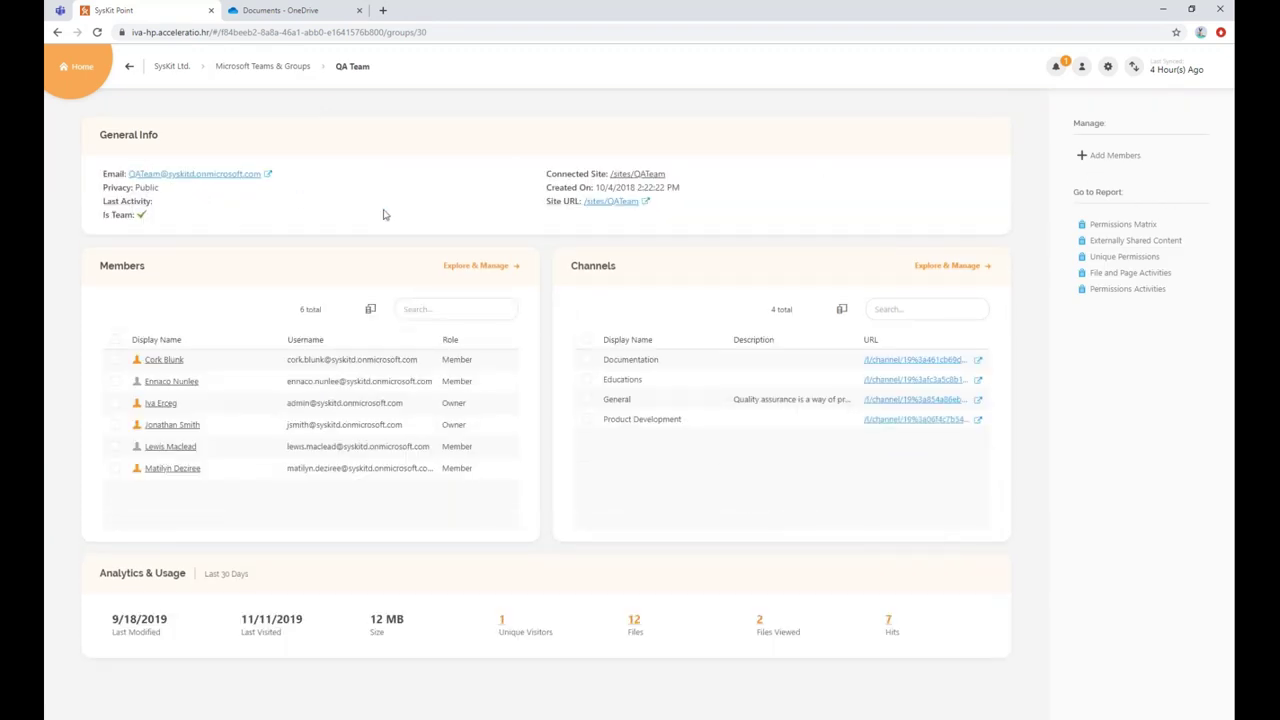
{"action": "left_click", "coordinate": [1090, 288]}
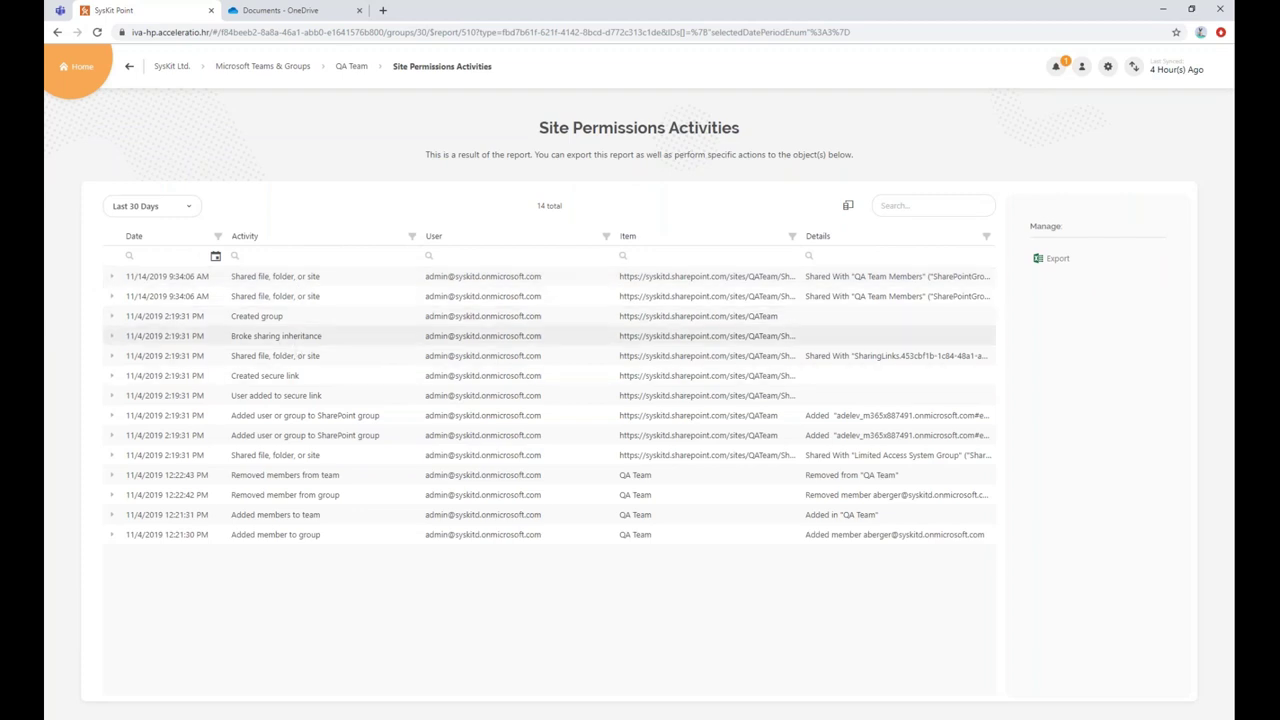
{"action": "left_click", "coordinate": [129, 70]}
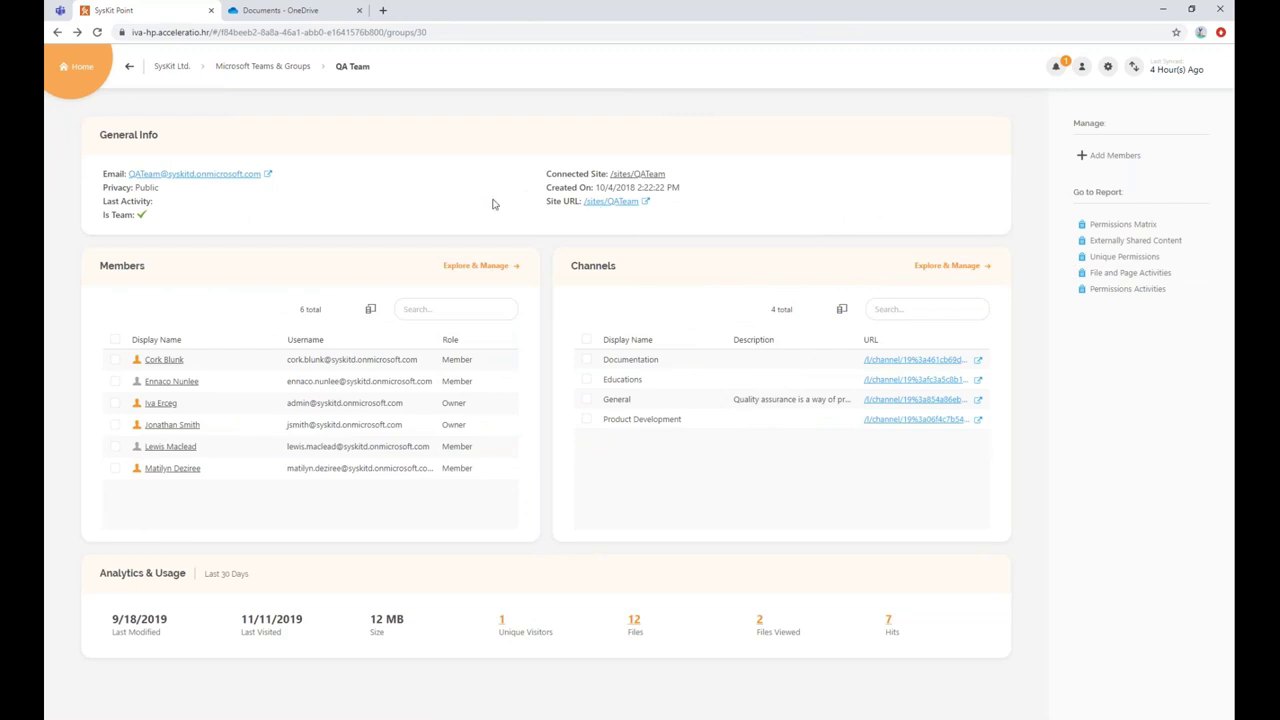
Go back to the tenant's home page, view the Developers team's details from Microsoft Teams & Groups, and return home.
{"action": "left_click", "coordinate": [166, 68]}
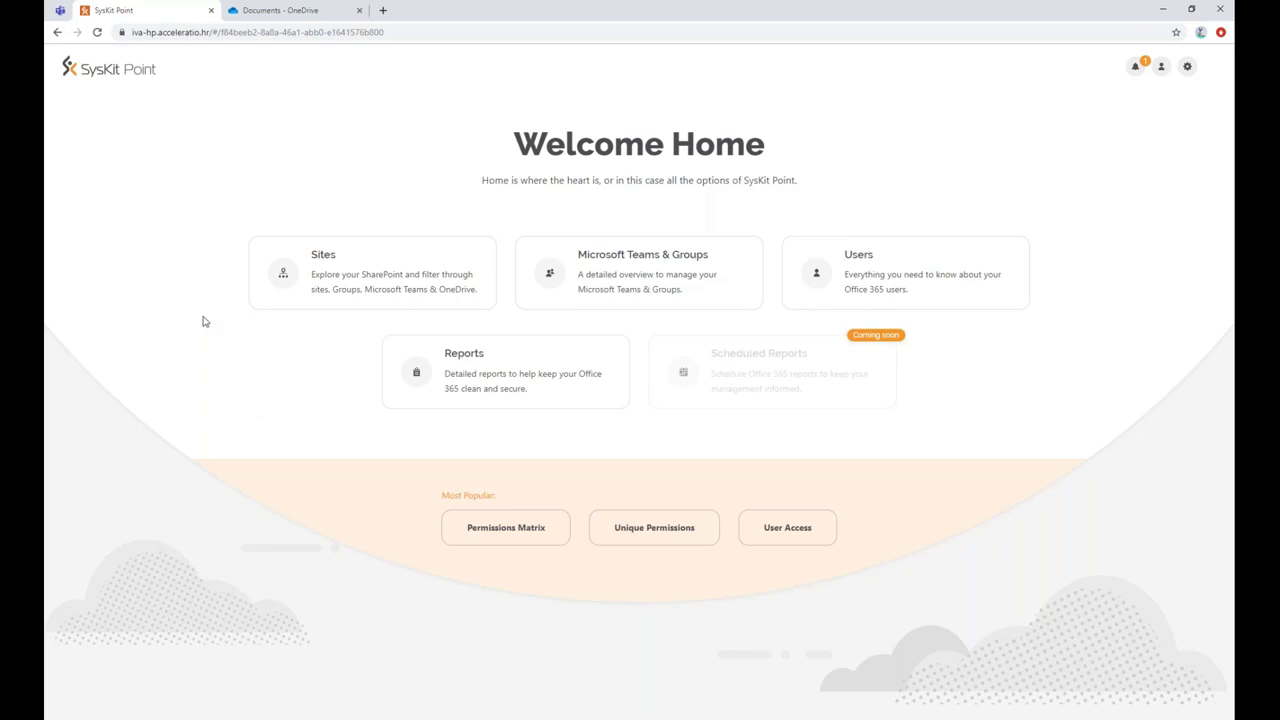
{"action": "left_click", "coordinate": [594, 280]}
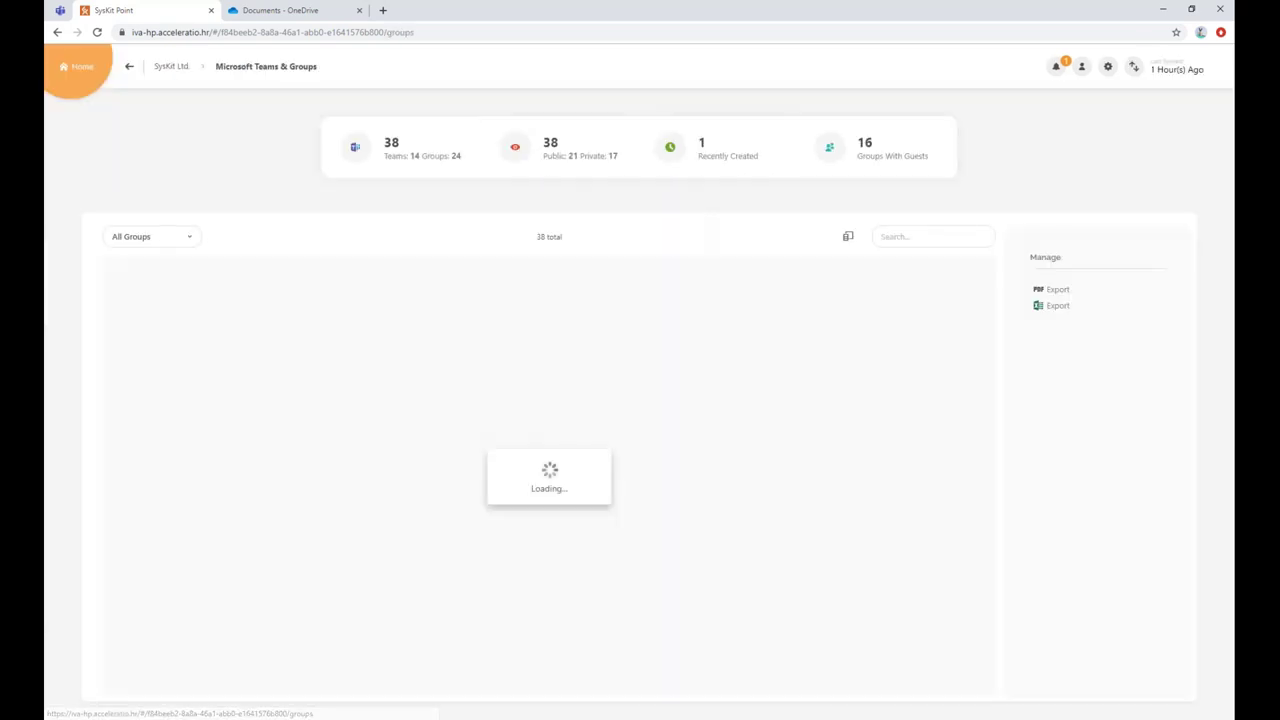
{"action": "left_click", "coordinate": [162, 503]}
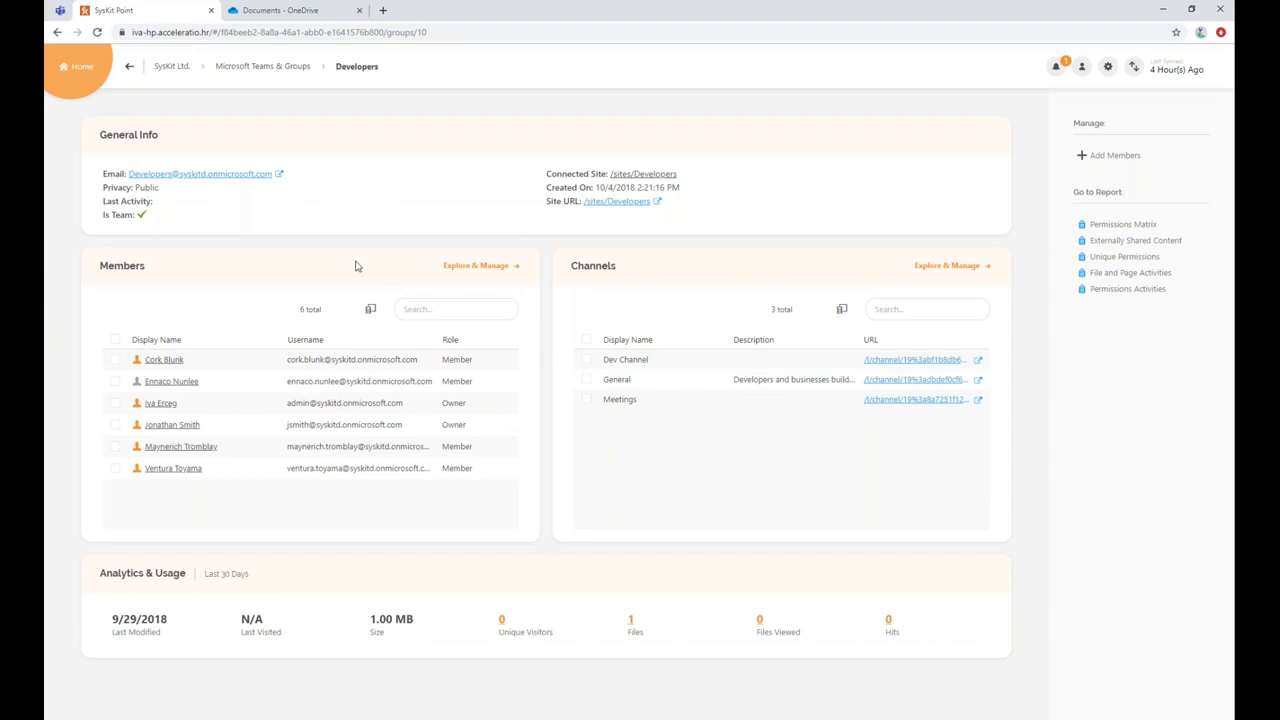
{"action": "left_click", "coordinate": [181, 66]}
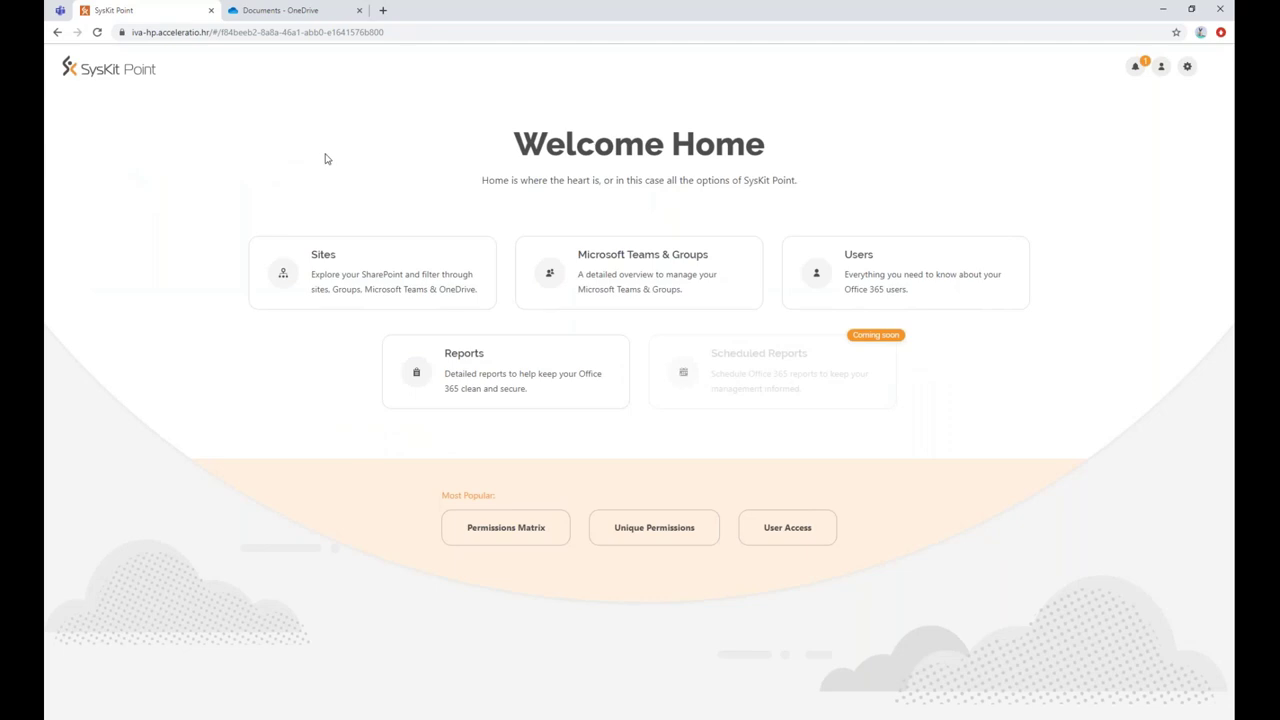